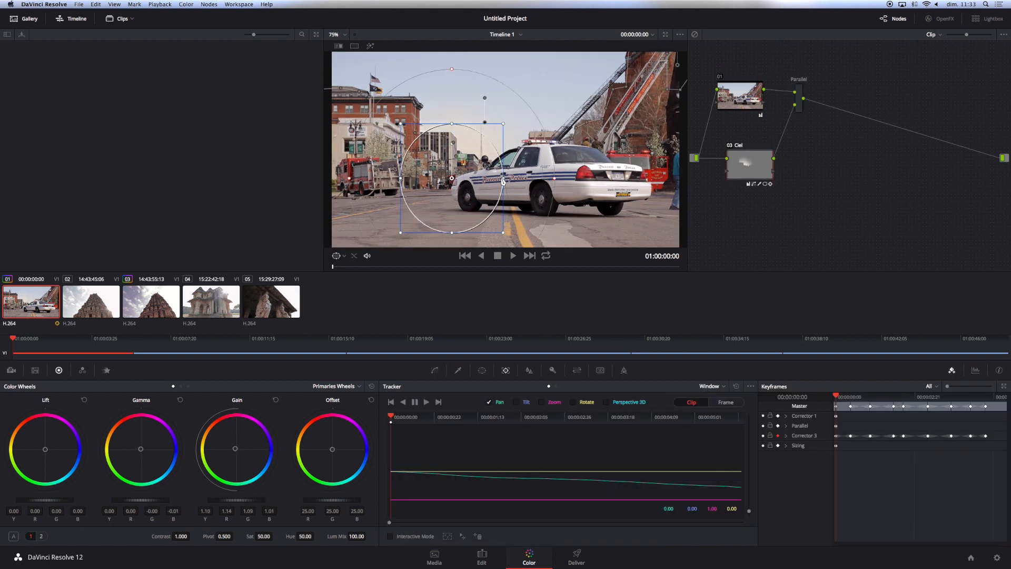
Step: Enlarge the Ciel node's circular window to a size of about 58 and reposition it over the street and the car's front
{"action": "left_click_drag", "start_coordinate": [503, 178], "coordinate": [523, 178]}
{"action": "left_click_drag", "start_coordinate": [523, 124], "coordinate": [535, 107]}
{"action": "left_click_drag", "start_coordinate": [452, 109], "coordinate": [451, 100]}
{"action": "left_click_drag", "start_coordinate": [452, 178], "coordinate": [450, 182]}
{"action": "left_click_drag", "start_coordinate": [757, 171], "coordinate": [755, 161]}
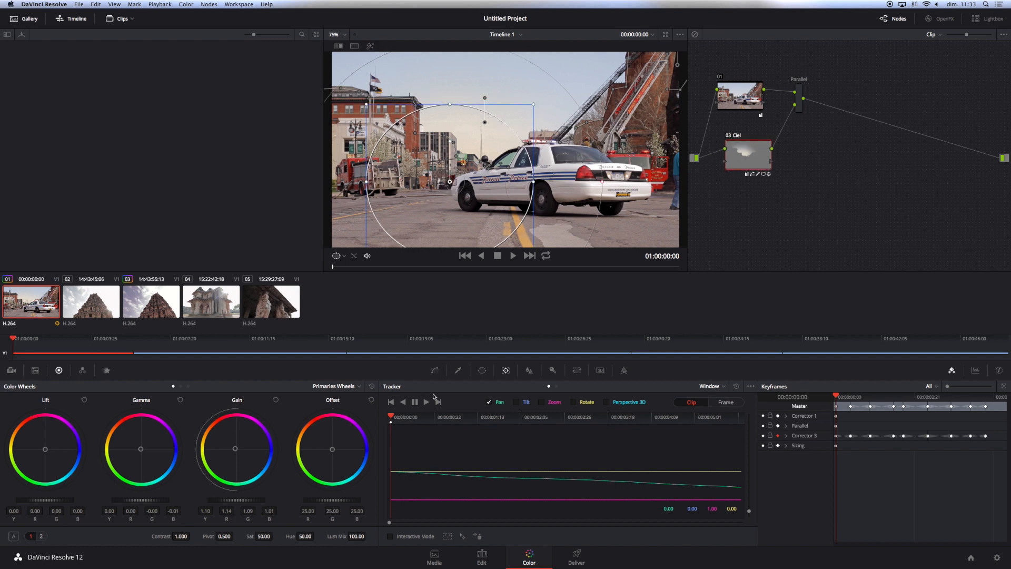
Step: Hide the window outlines and check the Ciel node's highlighted selection with the node disabled and re-enabled
{"action": "left_click", "coordinate": [343, 256]}
{"action": "left_click", "coordinate": [350, 268]}
{"action": "left_click", "coordinate": [406, 268]}
{"action": "left_click_drag", "start_coordinate": [406, 270], "coordinate": [320, 270]}
{"action": "key", "text": "shift+h"}
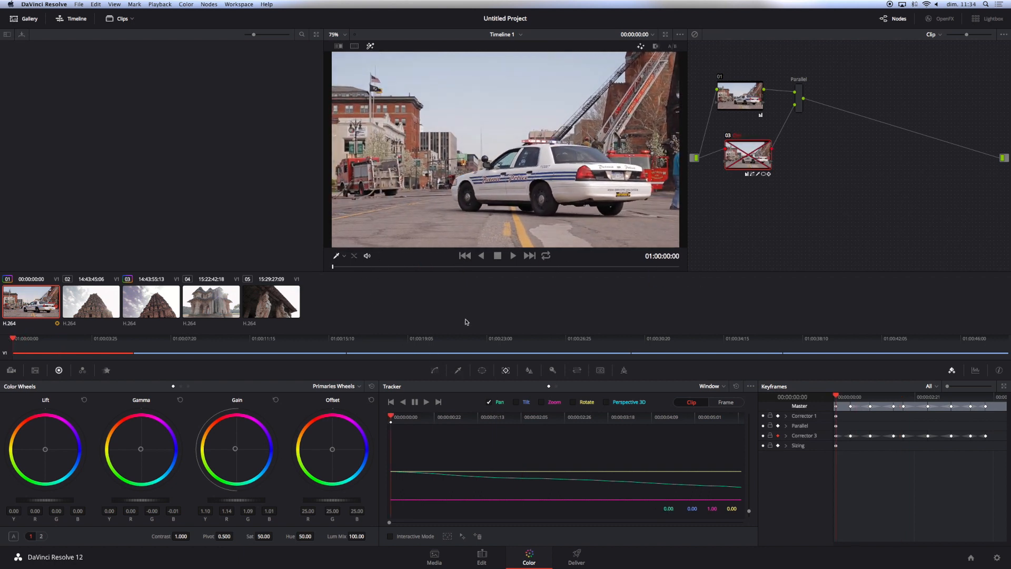
{"action": "key", "text": "super+d"}
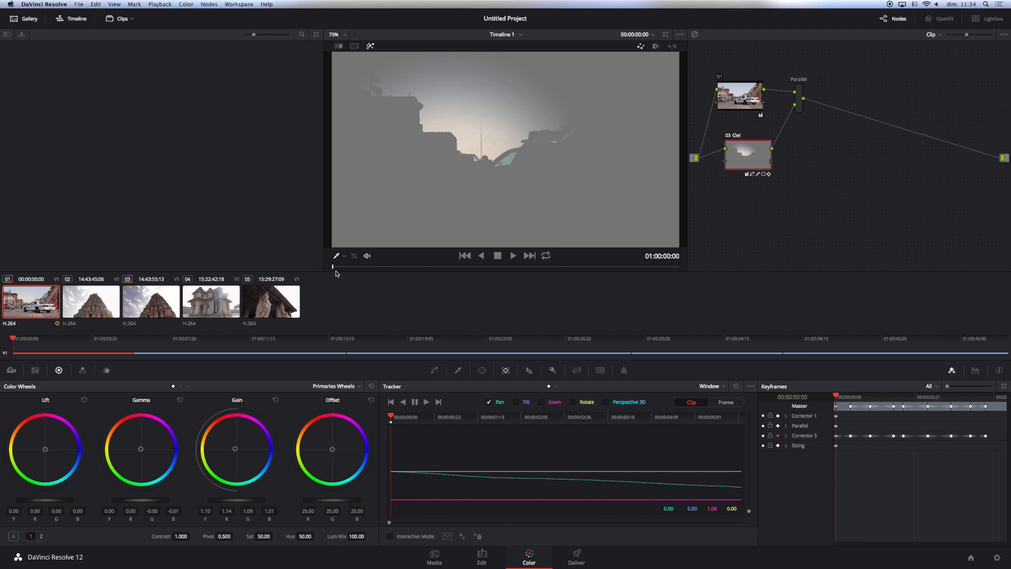
Step: Review the Ciel node's qualifier, windows and tracking over the first frames of the police car clip
{"action": "left_click_drag", "start_coordinate": [337, 274], "coordinate": [358, 267]}
{"action": "left_click", "coordinate": [458, 370]}
{"action": "left_click", "coordinate": [480, 370]}
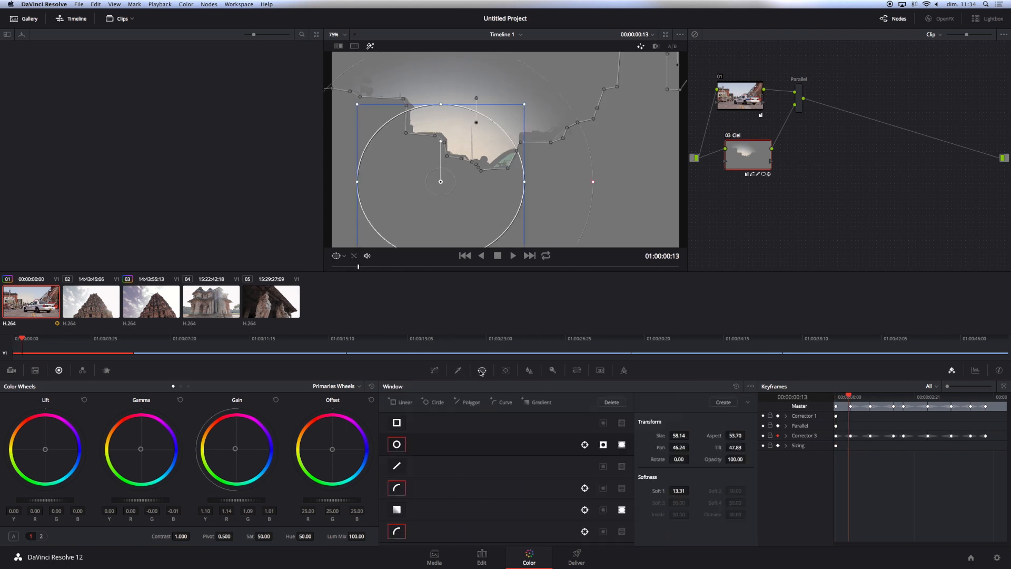
{"action": "left_click", "coordinate": [506, 370]}
{"action": "mouse_move", "coordinate": [360, 268]}
{"action": "left_mouse_down"}
{"action": "mouse_move", "coordinate": [567, 268]}
{"action": "mouse_move", "coordinate": [332, 267]}
{"action": "mouse_move", "coordinate": [532, 277]}
{"action": "mouse_move", "coordinate": [307, 275]}
{"action": "mouse_move", "coordinate": [481, 273]}
{"action": "mouse_move", "coordinate": [340, 268]}
{"action": "left_mouse_up"}
{"action": "left_click", "coordinate": [338, 256]}
{"action": "left_click", "coordinate": [345, 270]}
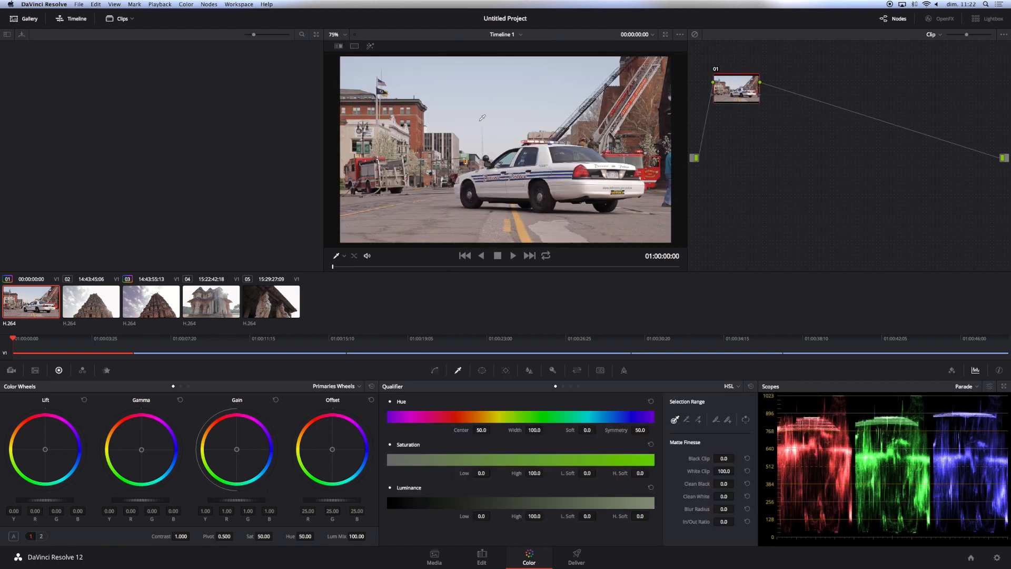
Step: Lower the master Lift of node 01 to -0.03
{"action": "left_click_drag", "start_coordinate": [743, 91], "coordinate": [748, 96]}
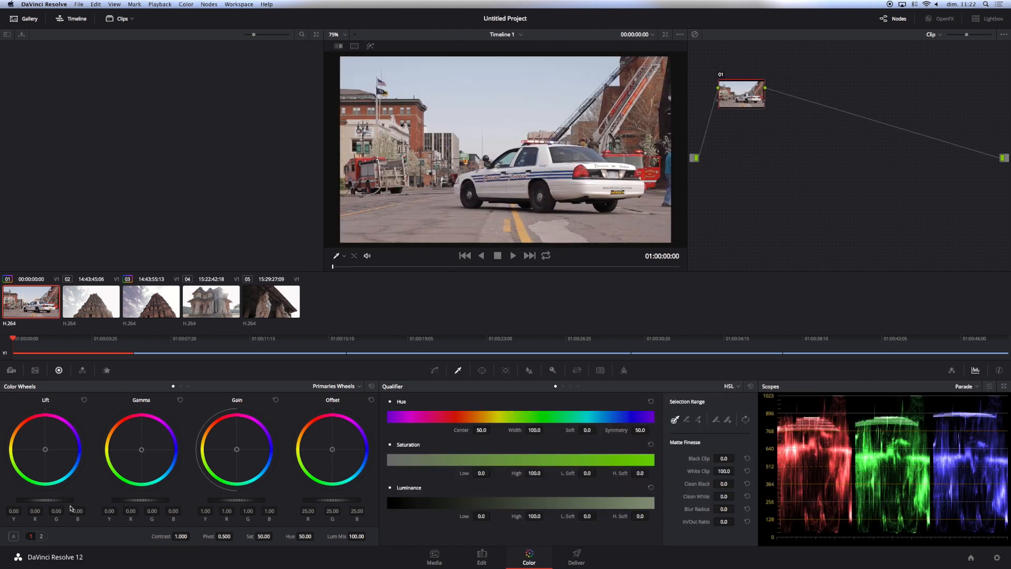
{"action": "left_click_drag", "start_coordinate": [67, 499], "coordinate": [44, 501]}
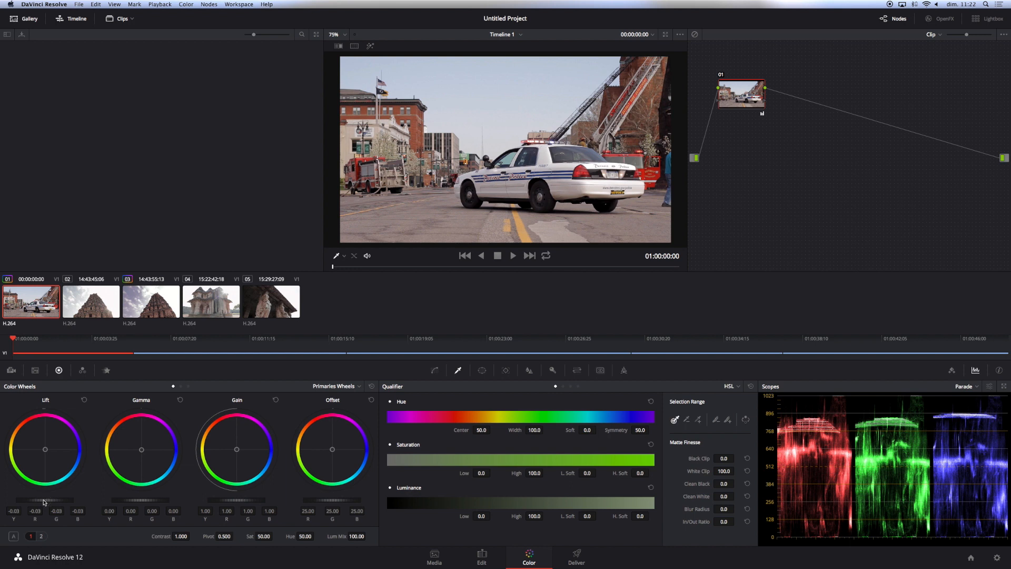
{"action": "left_click_drag", "start_coordinate": [743, 101], "coordinate": [735, 98]}
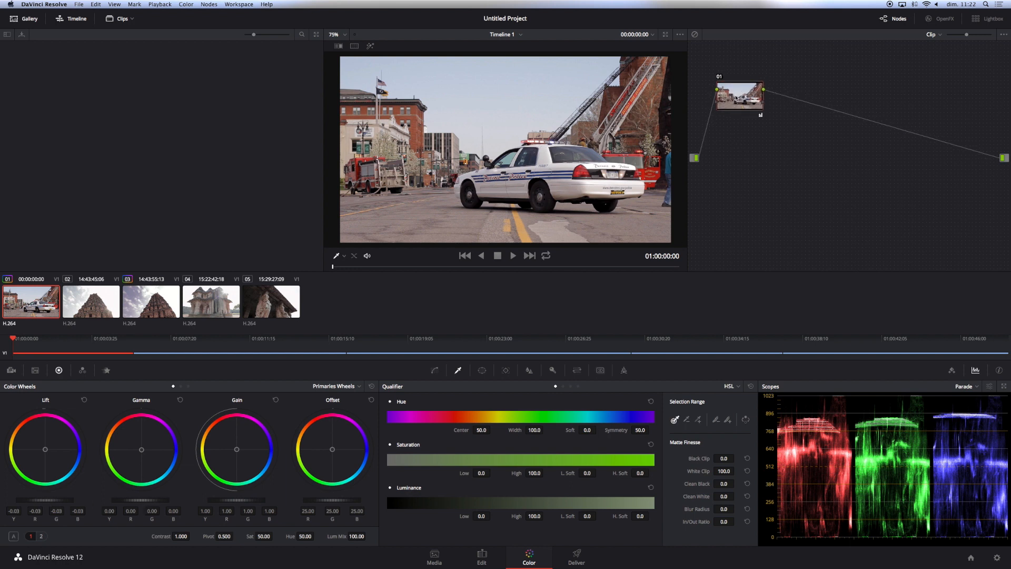
Step: Add a parallel node to node 01 and arrange the new node and its mixer in the node graph
{"action": "left_click", "coordinate": [209, 5]}
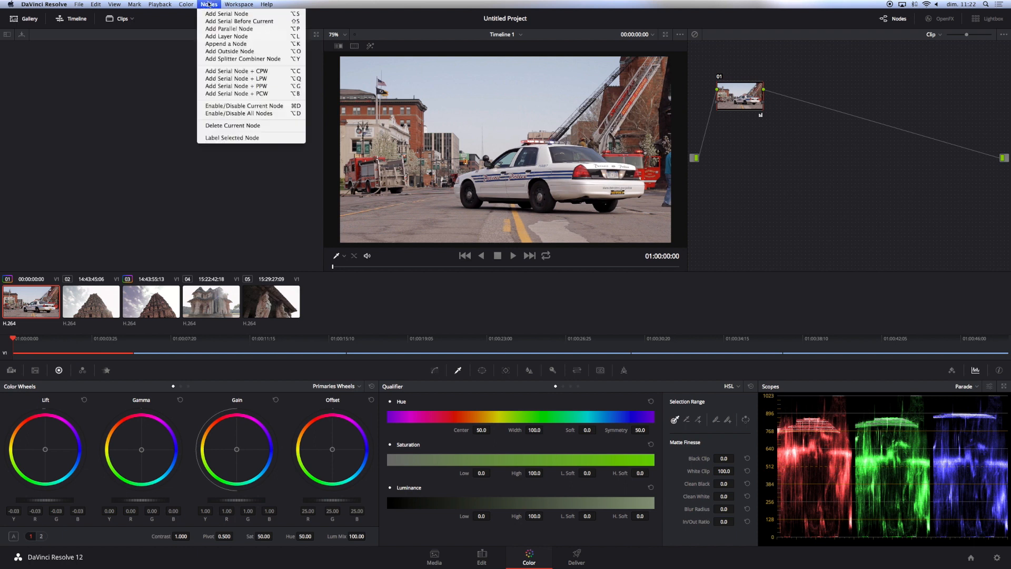
{"action": "left_click", "coordinate": [213, 29]}
{"action": "left_click_drag", "start_coordinate": [780, 100], "coordinate": [799, 102]}
{"action": "left_click_drag", "start_coordinate": [739, 158], "coordinate": [755, 160]}
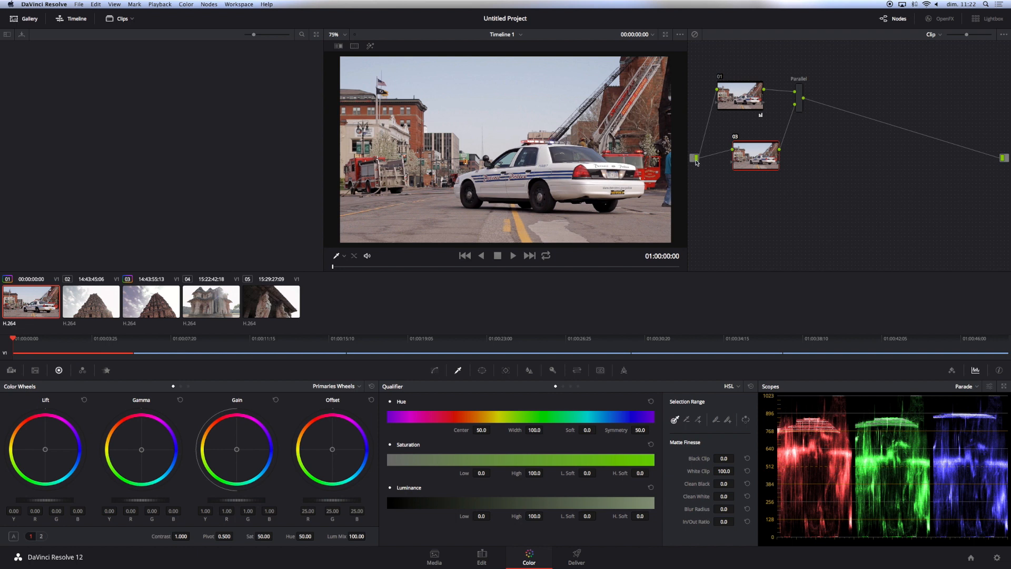
{"action": "left_click_drag", "start_coordinate": [745, 156], "coordinate": [729, 141]}
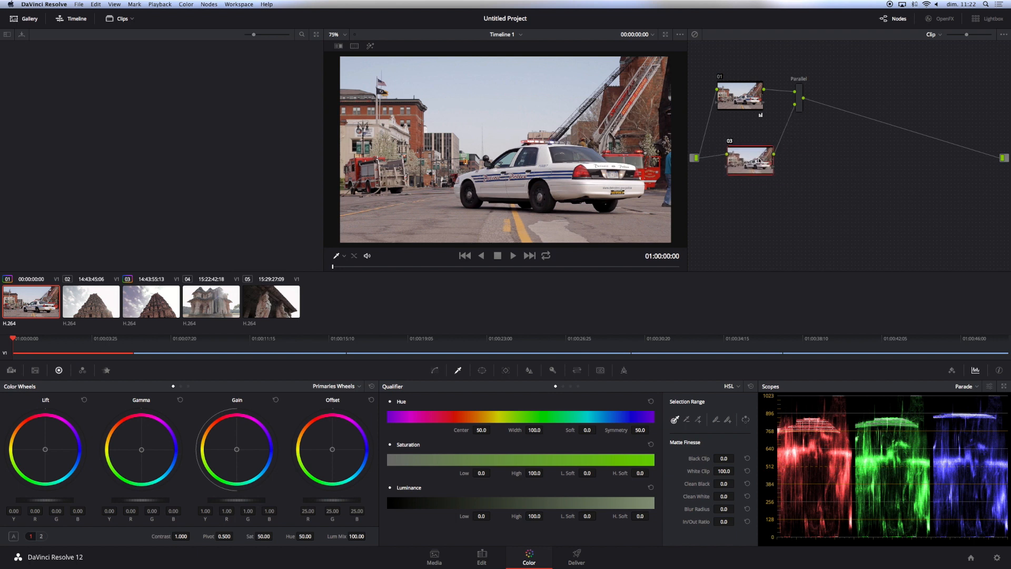
Step: Label node 03 "Ciel" and place it below node 01
{"action": "left_click_drag", "start_coordinate": [759, 161], "coordinate": [761, 191]}
{"action": "right_click", "coordinate": [770, 196]}
{"action": "left_click", "coordinate": [770, 197]}
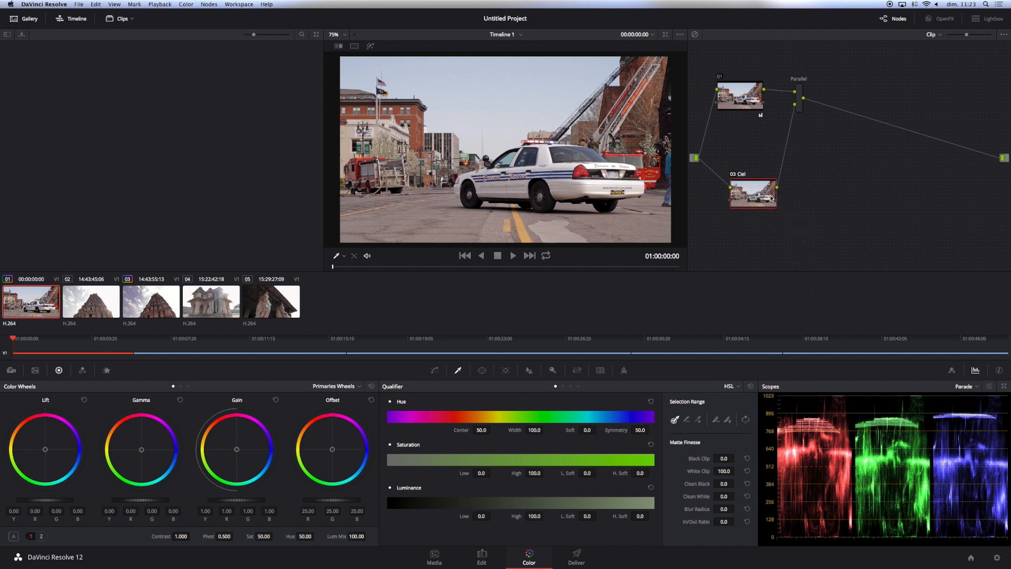
{"action": "left_click_drag", "start_coordinate": [772, 198], "coordinate": [774, 182]}
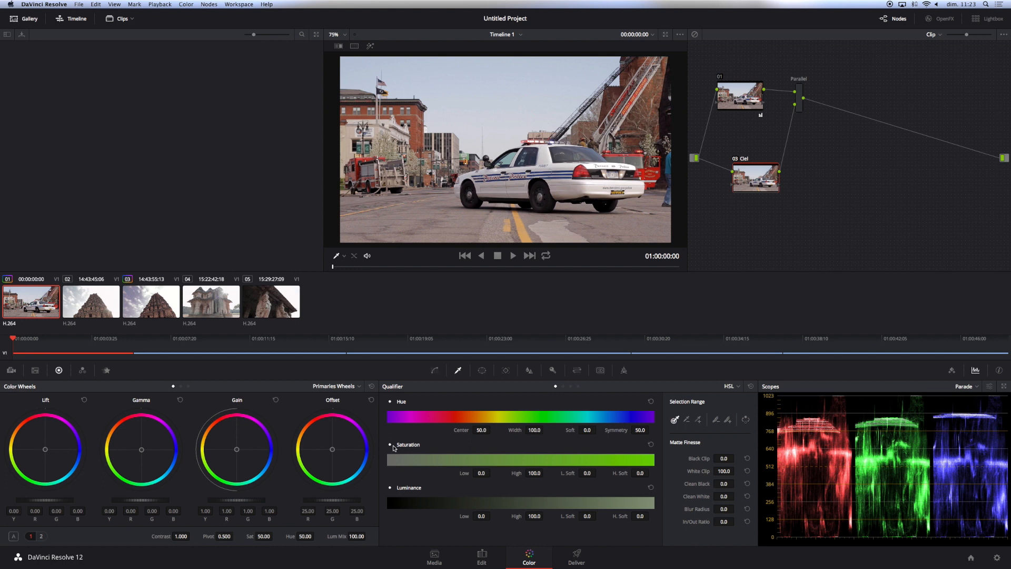
Step: Sample the sky with the HSL qualifier on the Ciel node and turn on the highlight display
{"action": "left_click", "coordinate": [510, 90]}
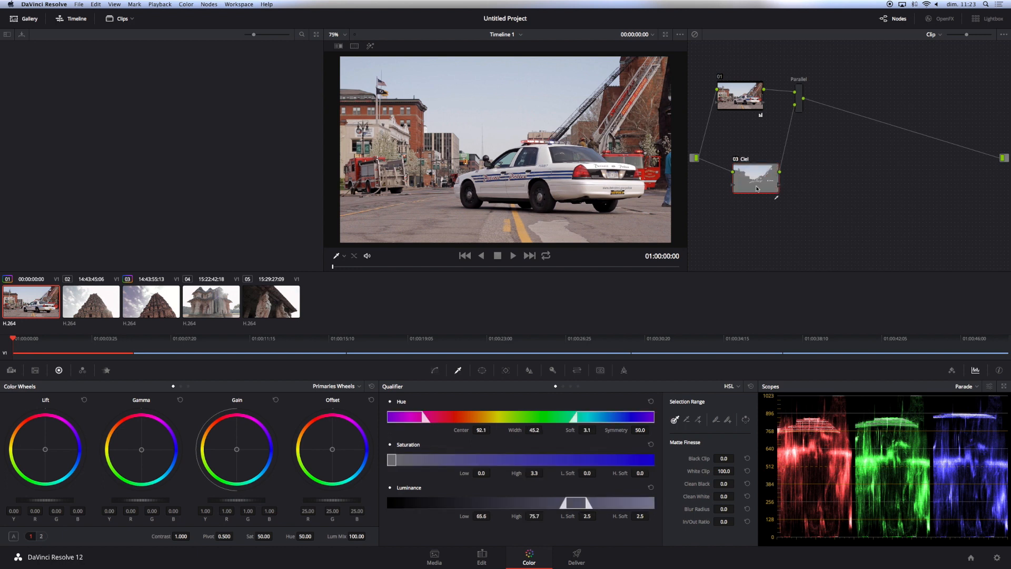
{"action": "left_click_drag", "start_coordinate": [749, 179], "coordinate": [742, 170]}
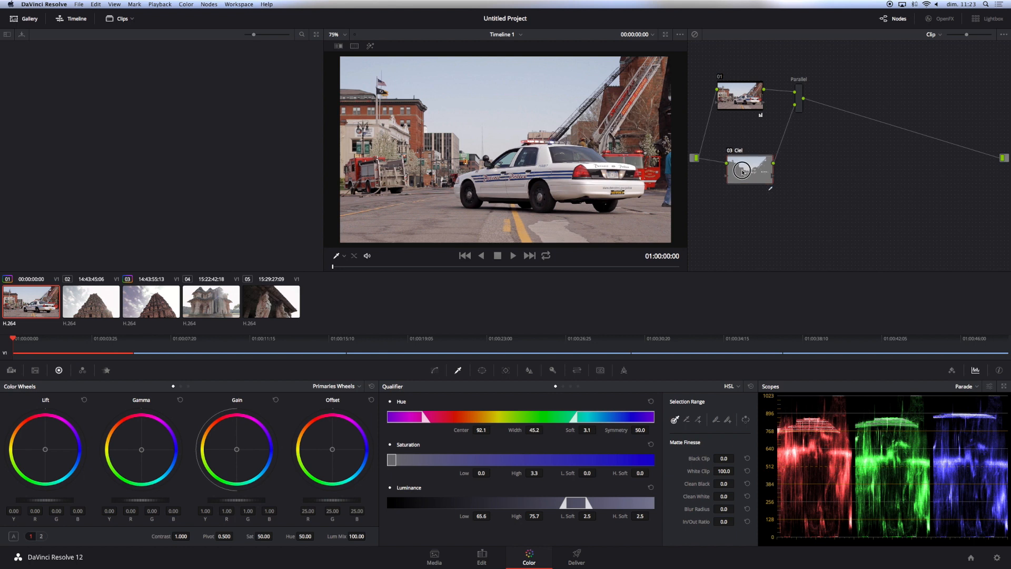
{"action": "left_click", "coordinate": [370, 46]}
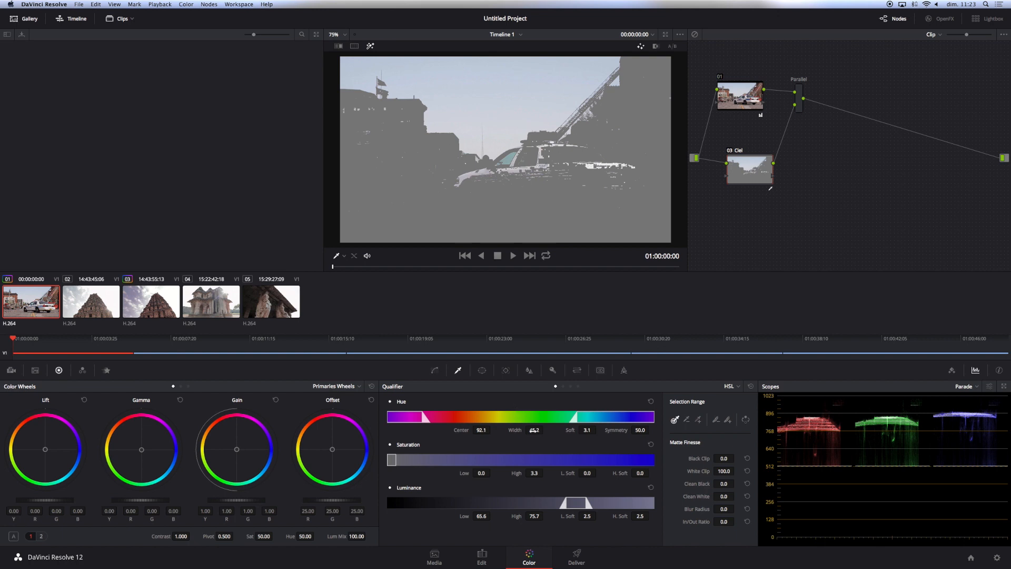
Step: Set the qualifier's hue width to 46.8 and check the sky selection from the clip's start to its end
{"action": "left_click_drag", "start_coordinate": [534, 430], "coordinate": [478, 430]}
{"action": "left_click_drag", "start_coordinate": [350, 266], "coordinate": [699, 266]}
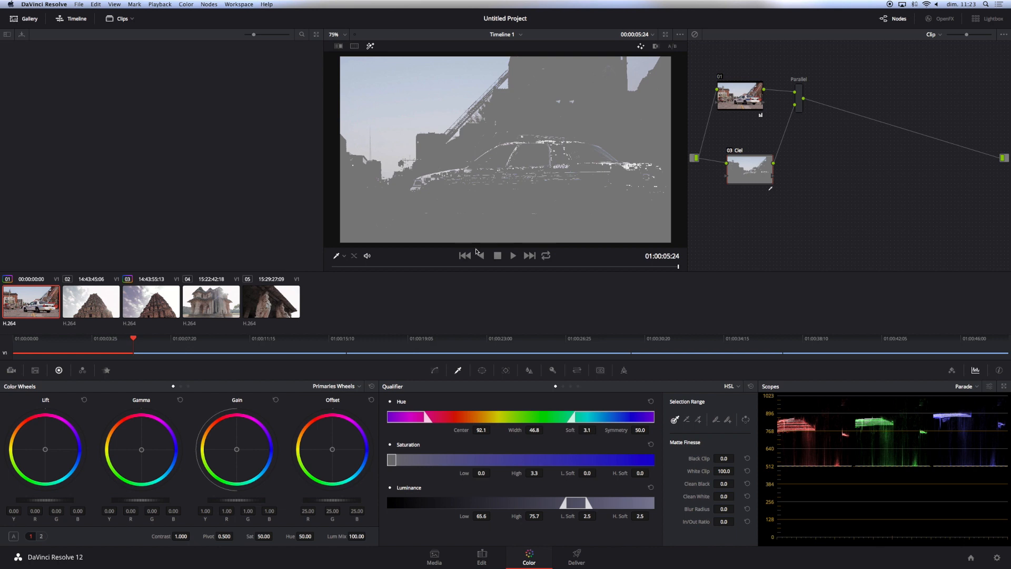
{"action": "left_click_drag", "start_coordinate": [679, 267], "coordinate": [311, 269]}
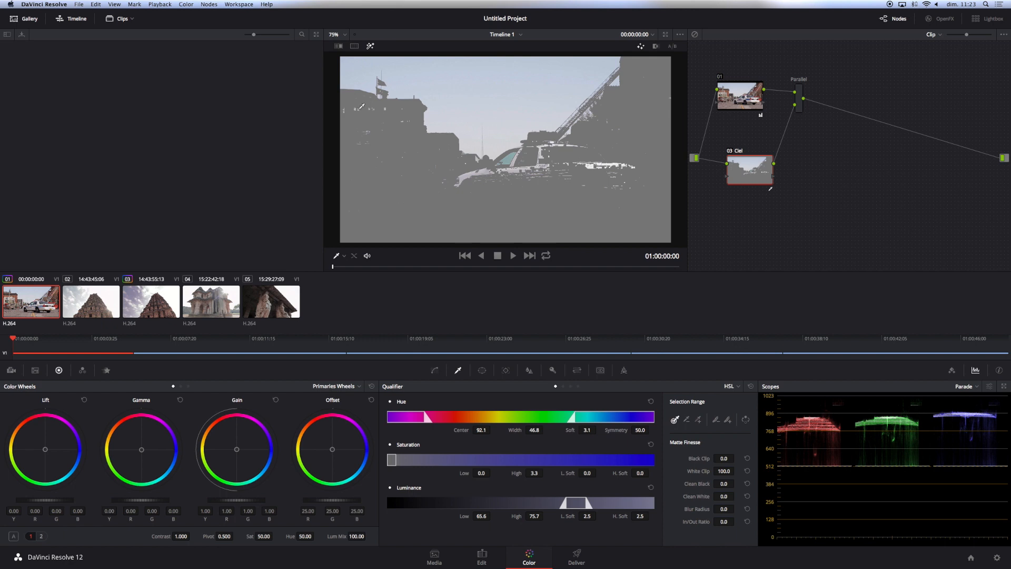
Step: Activate a curve window on the Ciel node
{"action": "left_click", "coordinate": [482, 370]}
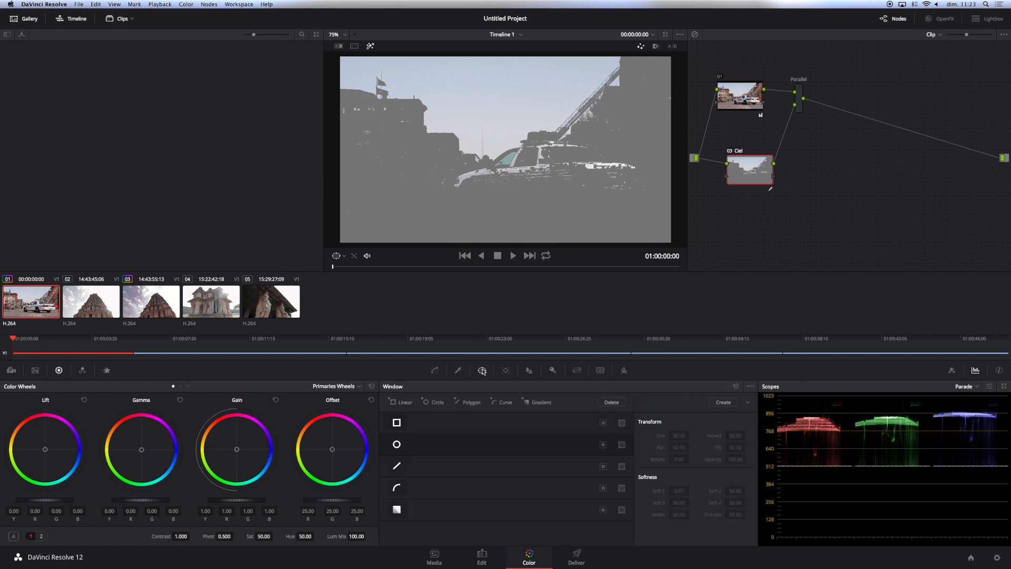
{"action": "left_click", "coordinate": [397, 488]}
{"action": "left_click", "coordinate": [341, 35]}
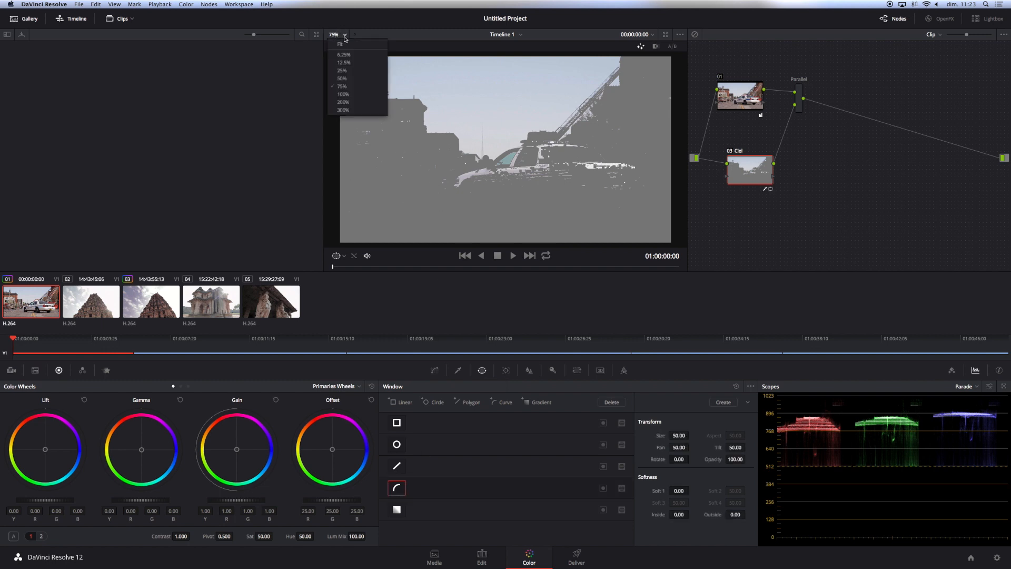
{"action": "left_click", "coordinate": [344, 81]}
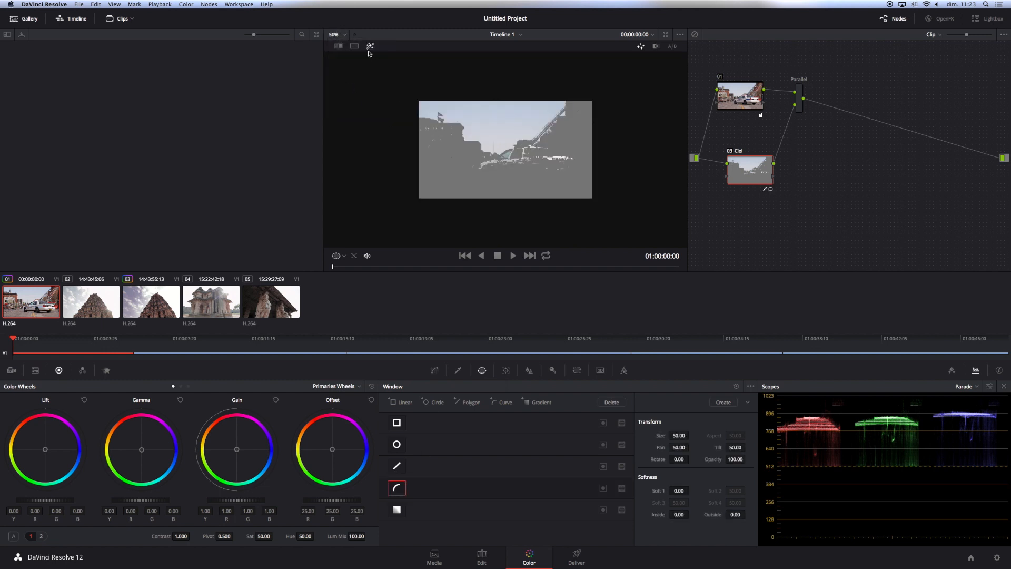
{"action": "left_click", "coordinate": [343, 33]}
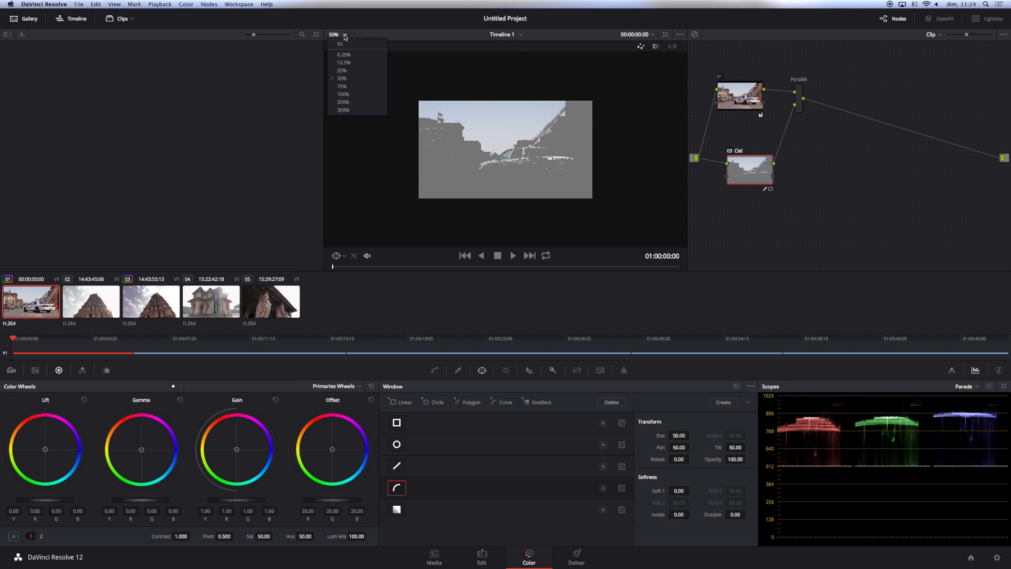
{"action": "left_click", "coordinate": [341, 89]}
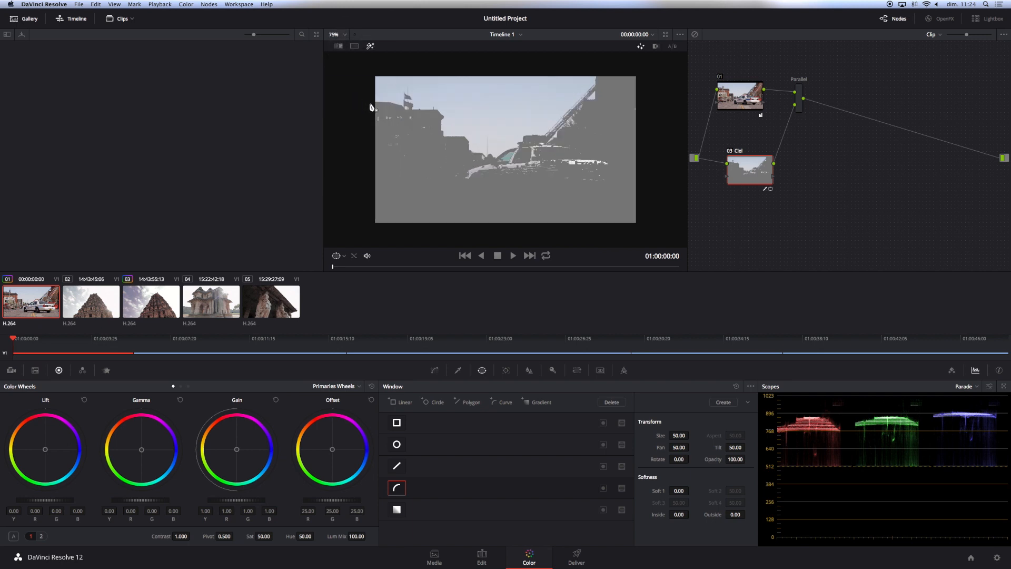
Step: Trace the lower edge of the sky with curve points along the building rooftops and the police car's windshield and roof
{"action": "left_click", "coordinate": [360, 104]}
{"action": "left_click", "coordinate": [382, 103]}
{"action": "left_click", "coordinate": [395, 105]}
{"action": "left_click", "coordinate": [403, 110]}
{"action": "left_click", "coordinate": [435, 110]}
{"action": "left_click", "coordinate": [438, 116]}
{"action": "left_click", "coordinate": [438, 137]}
{"action": "left_click", "coordinate": [459, 139]}
{"action": "left_click", "coordinate": [466, 143]}
{"action": "left_click", "coordinate": [468, 155]}
{"action": "left_click", "coordinate": [479, 156]}
{"action": "left_click", "coordinate": [487, 159]}
{"action": "left_click", "coordinate": [493, 164]}
{"action": "left_click", "coordinate": [507, 164]}
{"action": "left_click", "coordinate": [517, 147]}
{"action": "left_click", "coordinate": [521, 143]}
{"action": "left_click", "coordinate": [543, 144]}
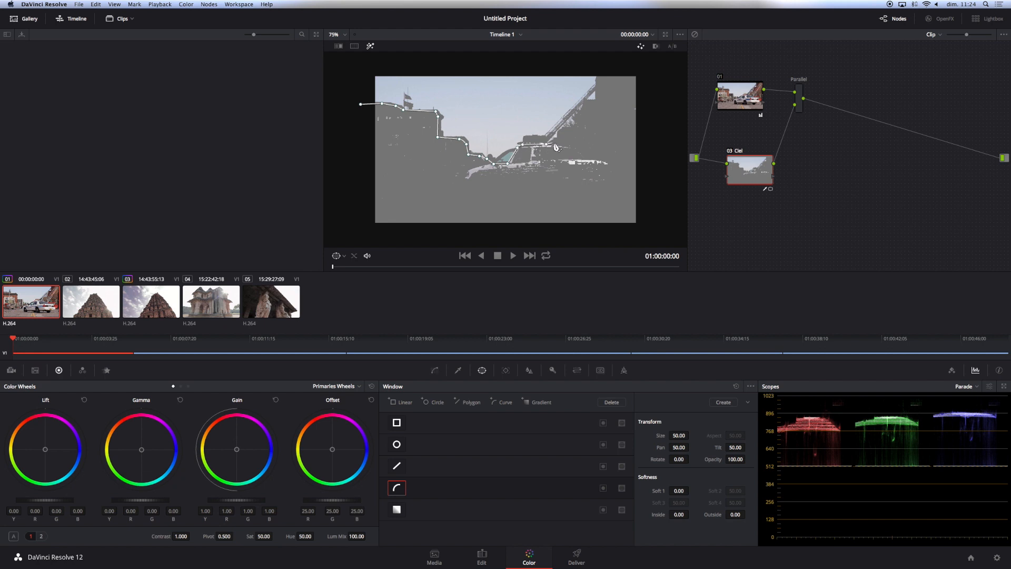
Step: Continue the curve along the fire ladder and close it above the frame so the window encloses the sky
{"action": "left_click", "coordinate": [578, 126]}
{"action": "left_click", "coordinate": [580, 118]}
{"action": "left_click", "coordinate": [585, 104]}
{"action": "left_click", "coordinate": [595, 102]}
{"action": "left_click", "coordinate": [598, 71]}
{"action": "left_click", "coordinate": [362, 70]}
{"action": "left_click", "coordinate": [360, 104]}
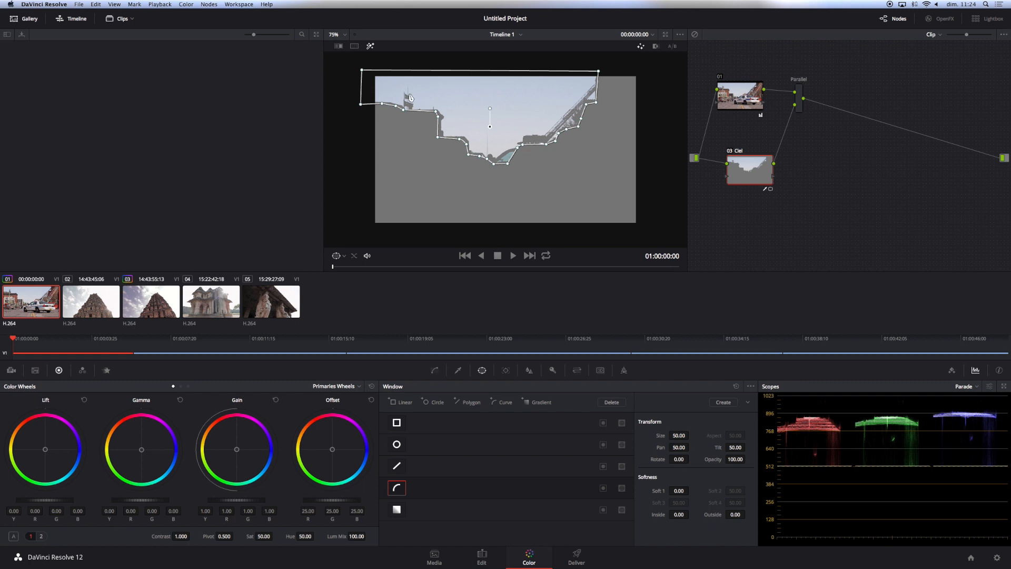
{"action": "left_click", "coordinate": [349, 36]}
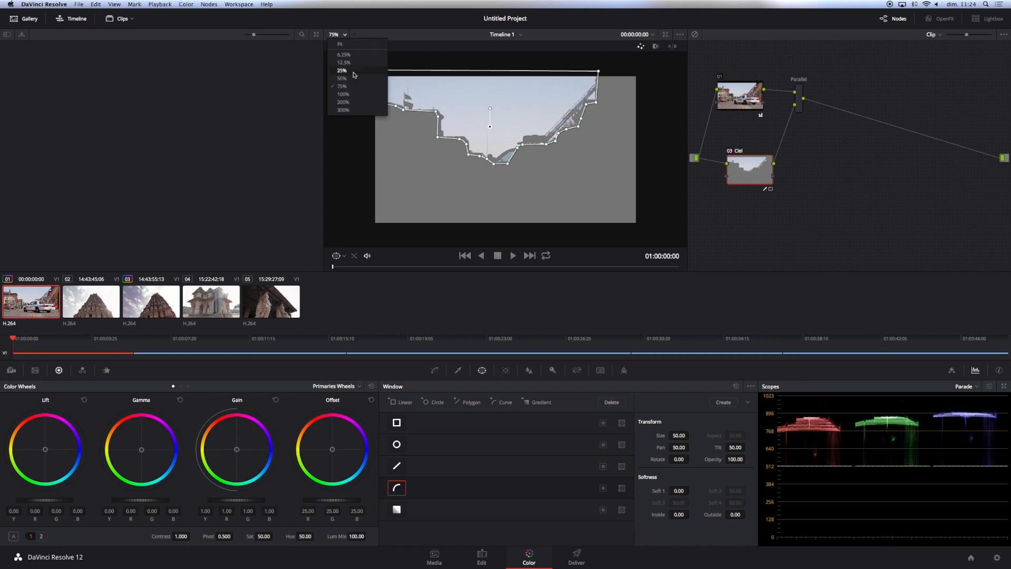
{"action": "left_click", "coordinate": [344, 100]}
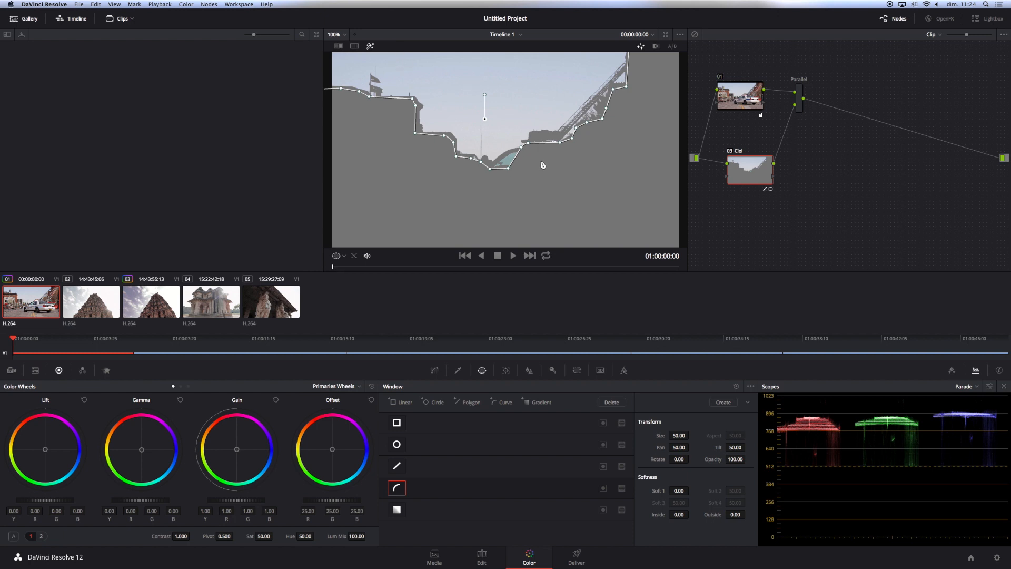
Step: Track the curve window forward through the whole clip with only Pan enabled, starting from the first frame
{"action": "left_click_drag", "start_coordinate": [333, 268], "coordinate": [292, 270]}
{"action": "left_click", "coordinate": [505, 370]}
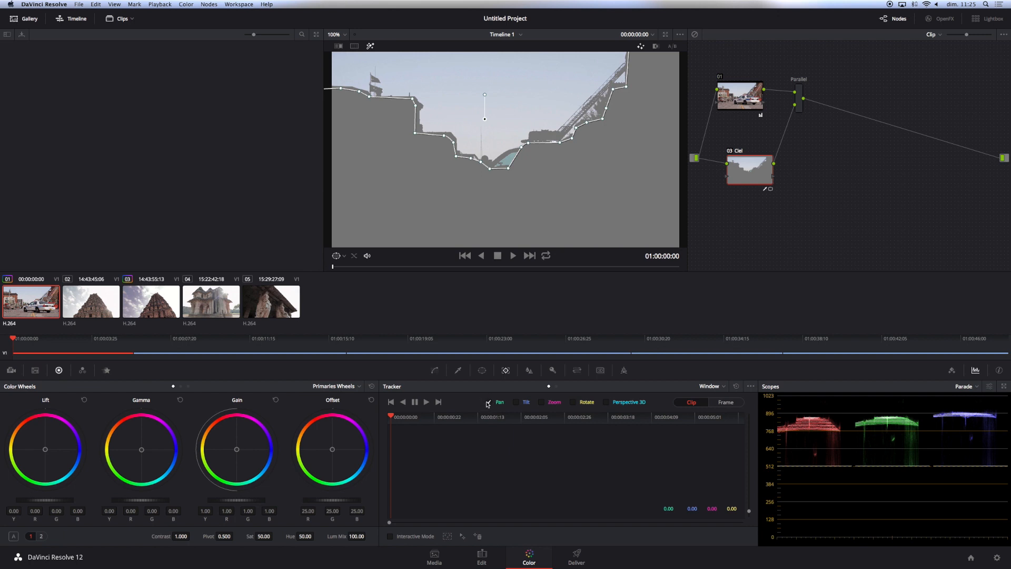
{"action": "left_click", "coordinate": [426, 402]}
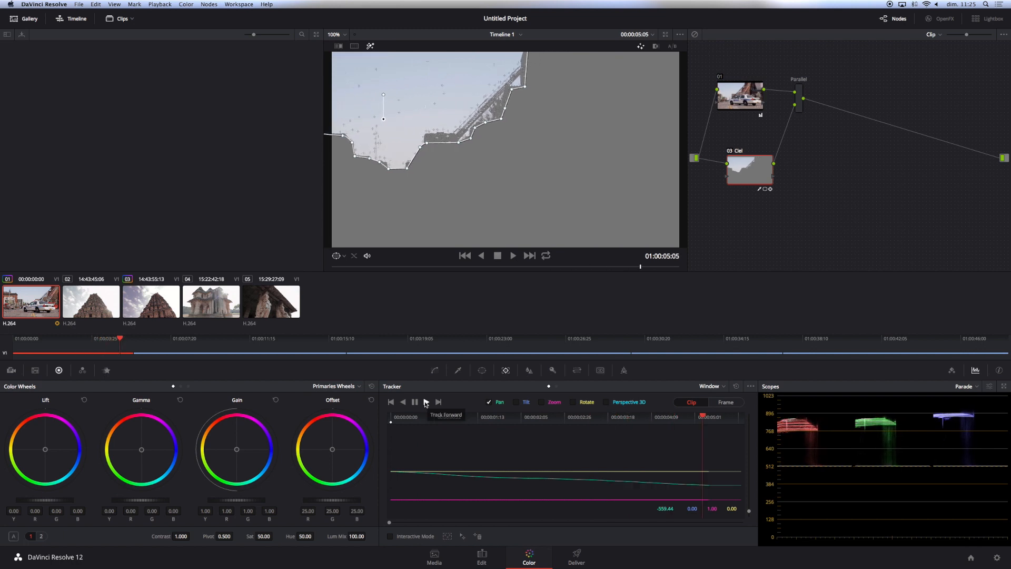
{"action": "left_click_drag", "start_coordinate": [736, 416], "coordinate": [341, 418]}
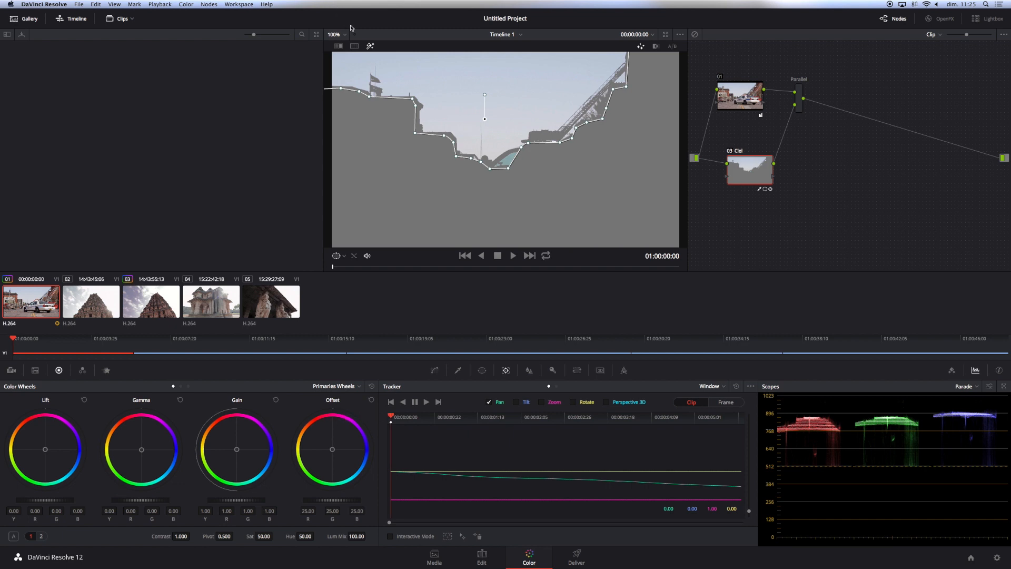
Step: Turn off the highlight, extend the window's lowest points down over the car's hood at 01:00:02:27, and check other frames
{"action": "left_click", "coordinate": [370, 46]}
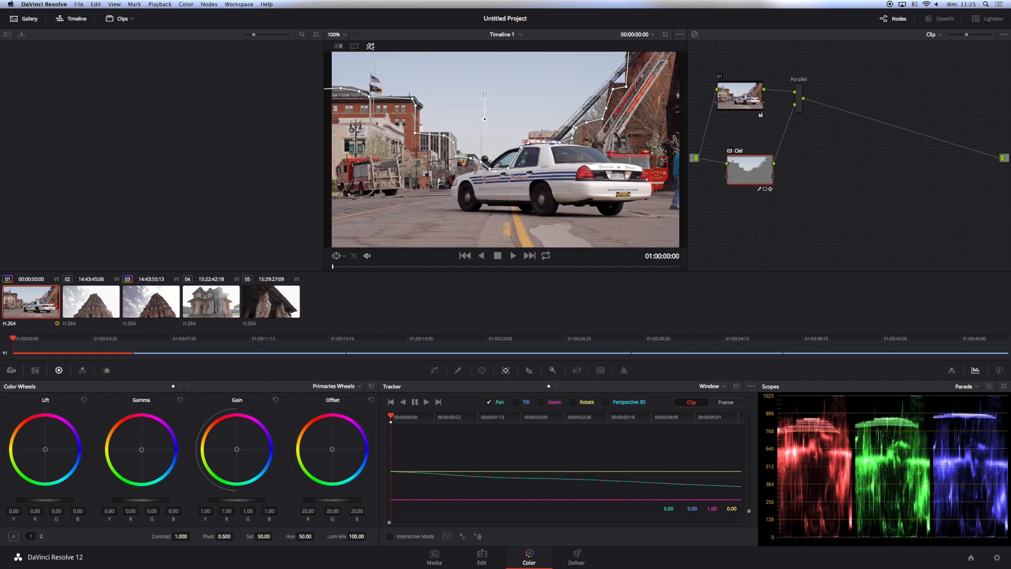
{"action": "left_click_drag", "start_coordinate": [335, 268], "coordinate": [505, 266]}
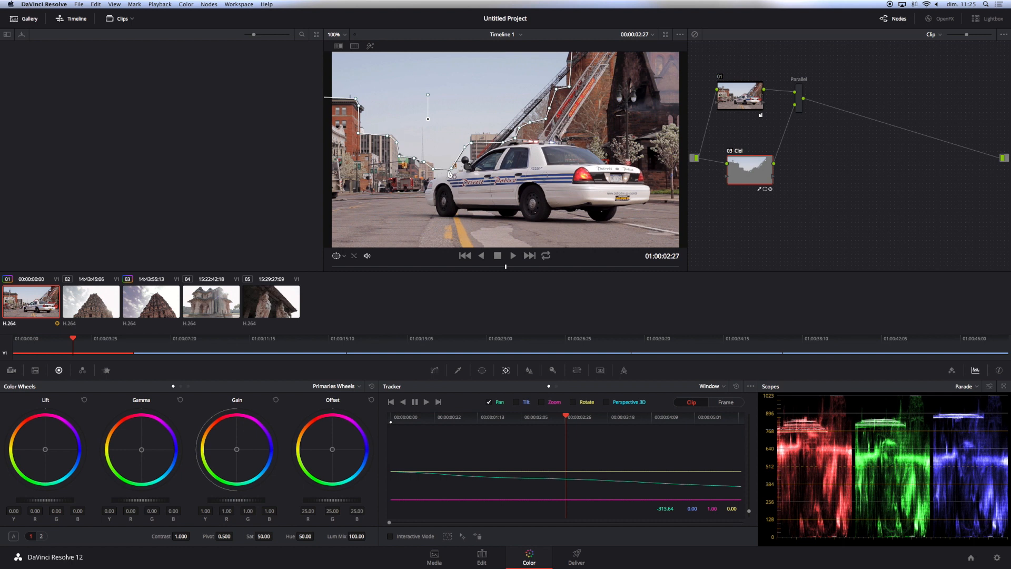
{"action": "left_click_drag", "start_coordinate": [450, 169], "coordinate": [426, 199]}
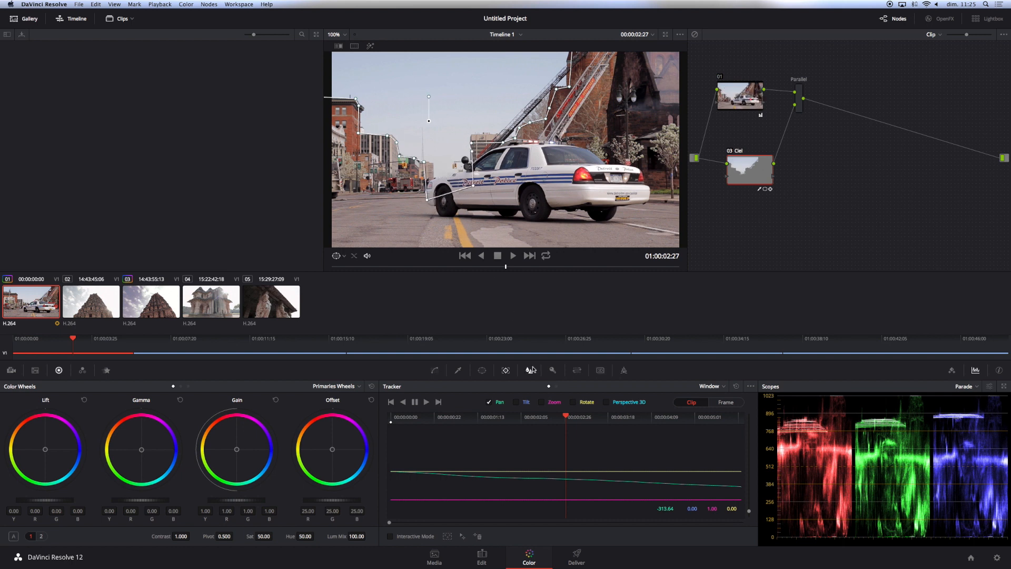
{"action": "left_click_drag", "start_coordinate": [505, 266], "coordinate": [607, 273]}
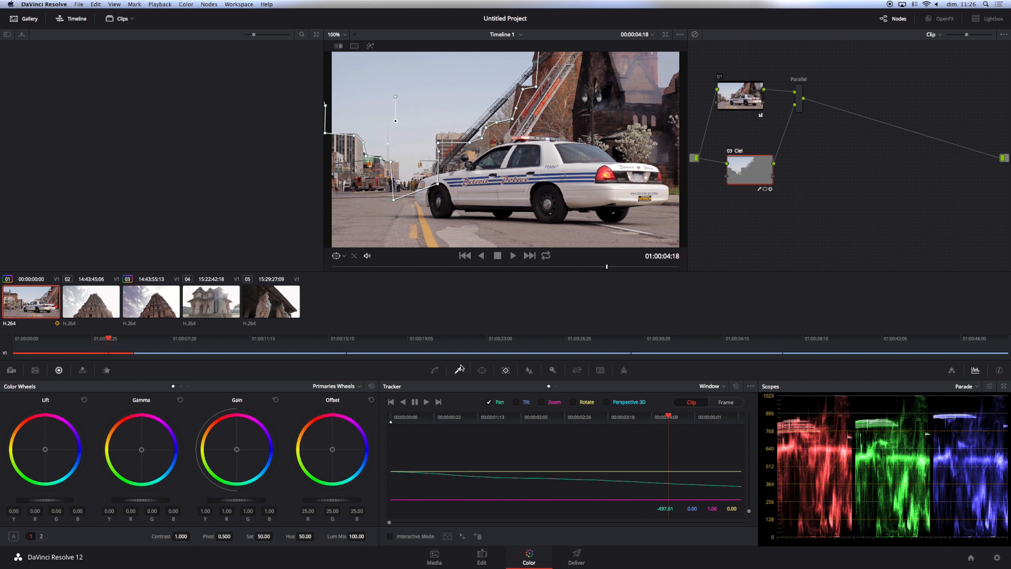
{"action": "left_click_drag", "start_coordinate": [606, 270], "coordinate": [514, 263]}
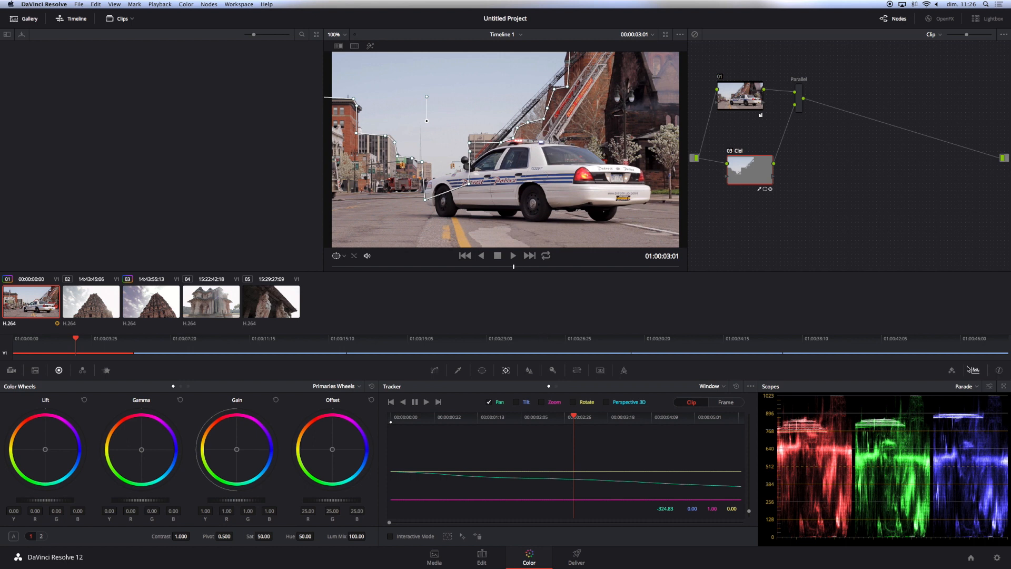
Step: Display the clip's keyframes and pull the sky window's lower edge off the police car's hood at 01:00:05:03
{"action": "left_click", "coordinate": [952, 370]}
{"action": "left_click_drag", "start_coordinate": [742, 166], "coordinate": [744, 165]}
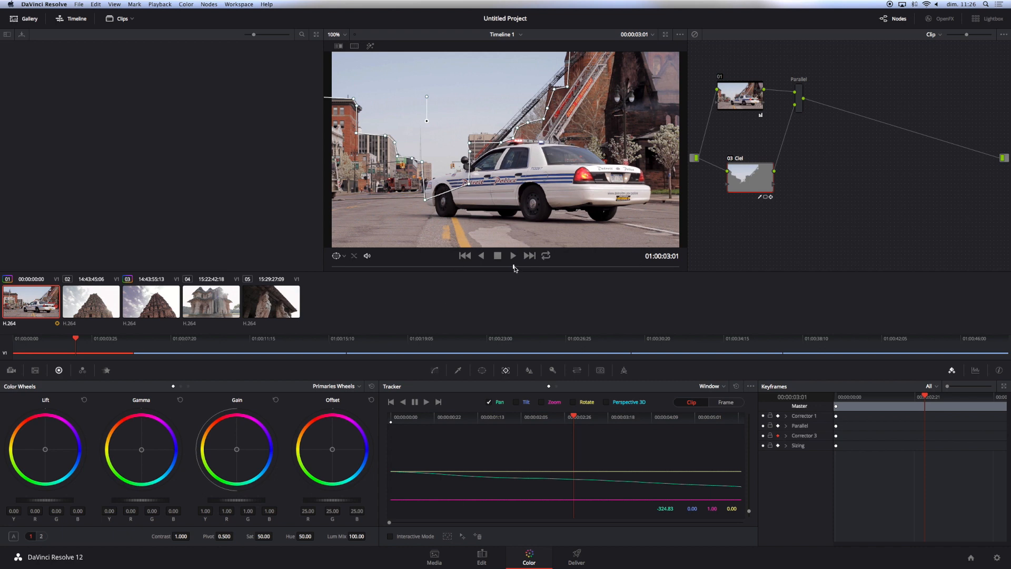
{"action": "left_click_drag", "start_coordinate": [515, 268], "coordinate": [635, 267]}
{"action": "left_click_drag", "start_coordinate": [428, 184], "coordinate": [388, 197]}
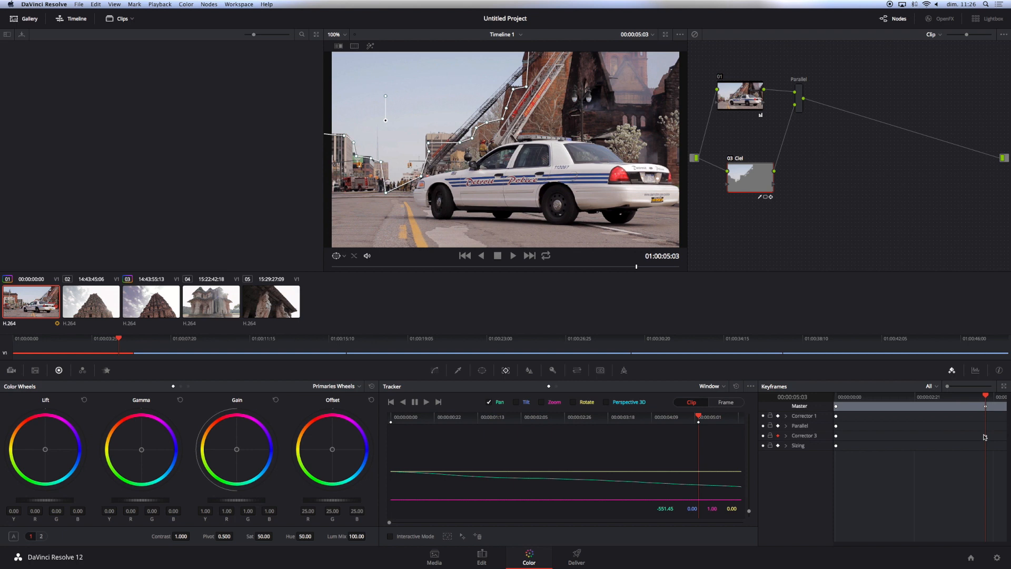
Step: Move the window's lowest point clear of the car's hood at 01:00:04:18 and 01:00:03:28
{"action": "left_click", "coordinate": [635, 268]}
{"action": "left_click_drag", "start_coordinate": [636, 269], "coordinate": [606, 266]}
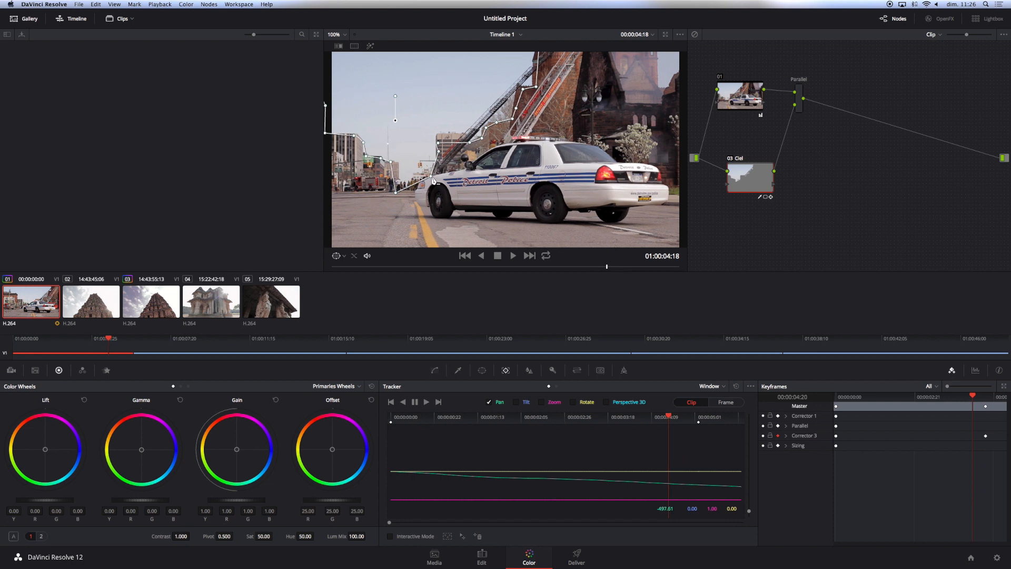
{"action": "left_click_drag", "start_coordinate": [433, 180], "coordinate": [413, 191]}
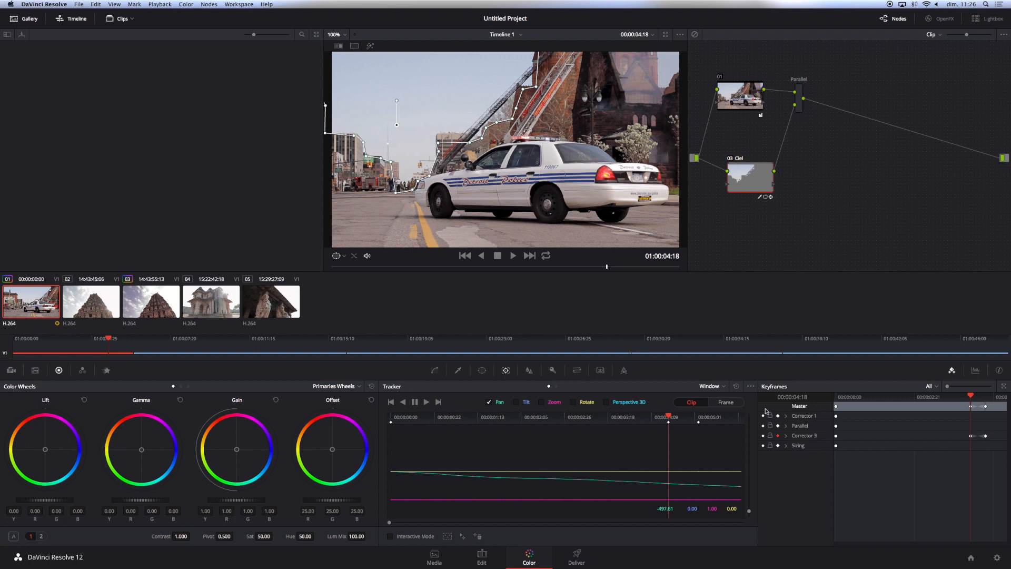
{"action": "left_click_drag", "start_coordinate": [973, 398], "coordinate": [950, 397]}
{"action": "mouse_move", "coordinate": [434, 182]}
{"action": "left_mouse_down"}
{"action": "mouse_move", "coordinate": [425, 182]}
{"action": "mouse_move", "coordinate": [445, 166]}
{"action": "mouse_move", "coordinate": [417, 191]}
{"action": "left_mouse_up"}
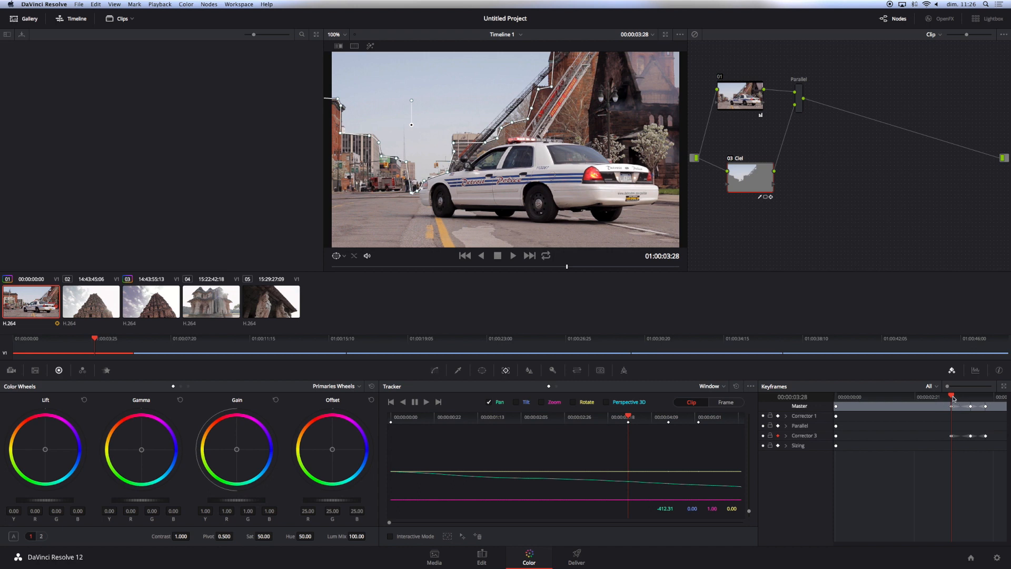
Step: Refine the window's lower points beside the car's hood at 01:00:03:04 and 01:00:02:09, checking the sky selection with the highlight
{"action": "left_click_drag", "start_coordinate": [952, 399], "coordinate": [927, 397]}
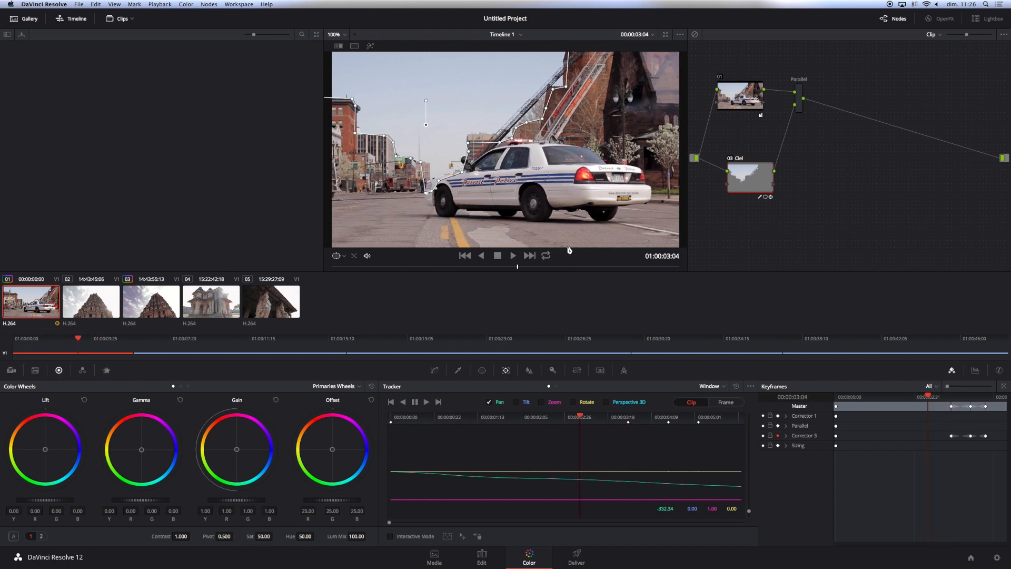
{"action": "left_click_drag", "start_coordinate": [426, 191], "coordinate": [420, 191]}
{"action": "left_click_drag", "start_coordinate": [928, 396], "coordinate": [904, 395]}
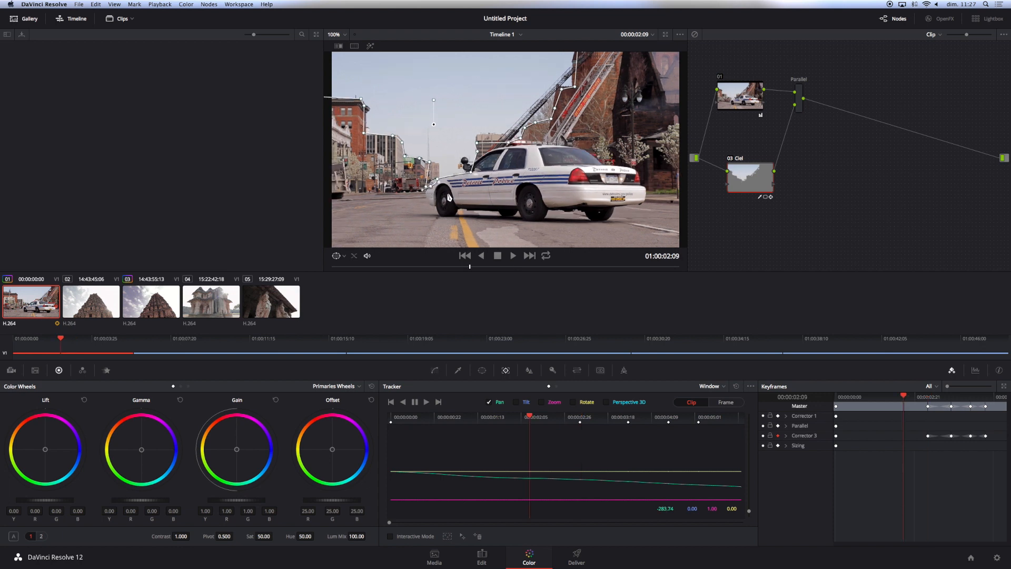
{"action": "left_click", "coordinate": [370, 46]}
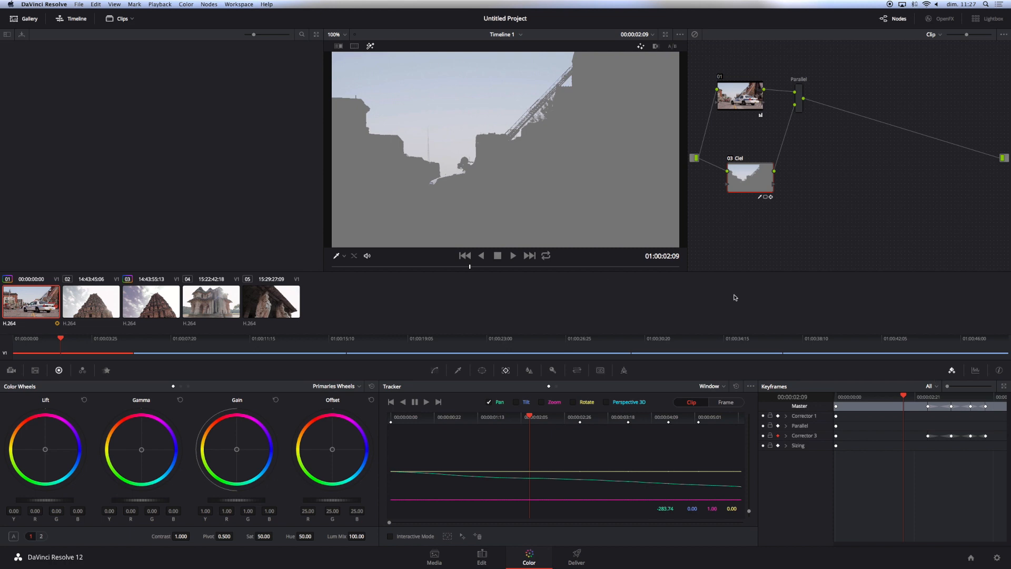
{"action": "left_click", "coordinate": [372, 47]}
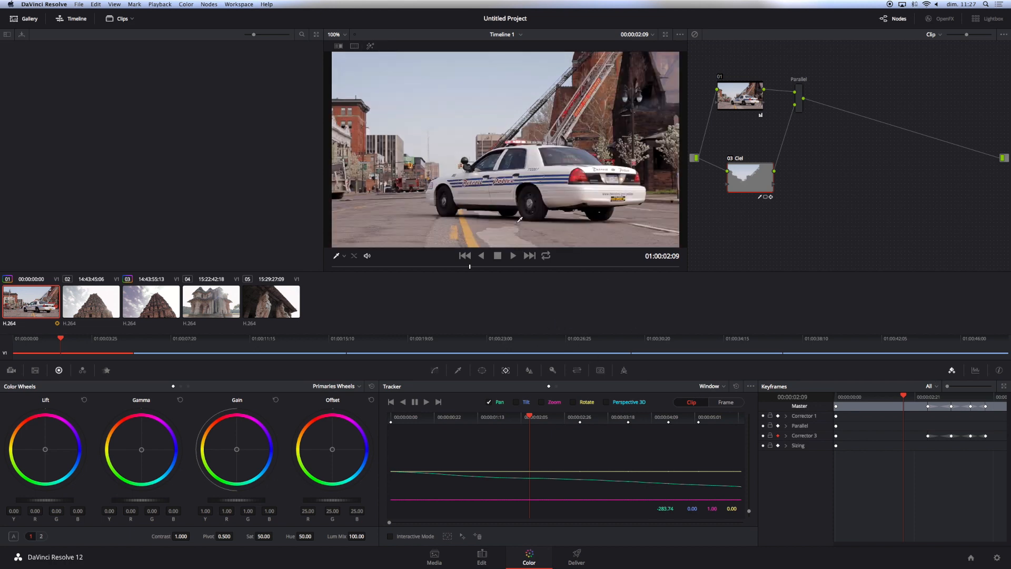
{"action": "left_click", "coordinate": [482, 371]}
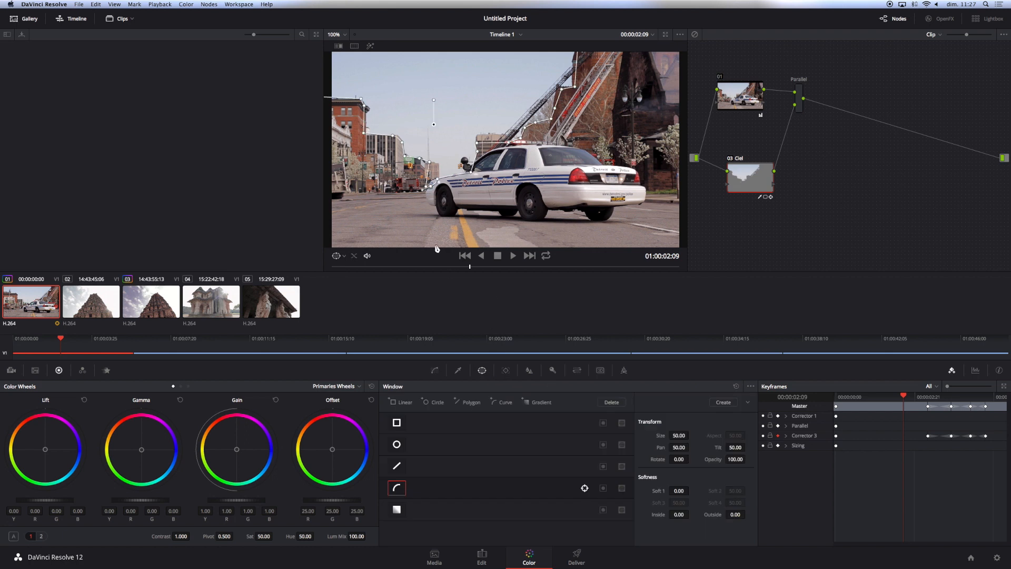
{"action": "left_click_drag", "start_coordinate": [426, 187], "coordinate": [433, 168]}
Step: Fit the window's lower points to the car's hood and windshield on earlier frames, working back to the clip's first frame
{"action": "left_click_drag", "start_coordinate": [903, 395], "coordinate": [893, 396]}
{"action": "left_click_drag", "start_coordinate": [475, 171], "coordinate": [516, 150]}
{"action": "key", "text": "Left"}
{"action": "key", "text": "Left"}
{"action": "key", "text": "Left"}
{"action": "key", "text": "Left"}
{"action": "key", "text": "Left"}
{"action": "key", "text": "Left"}
{"action": "key", "text": "Left"}
{"action": "key", "text": "Left"}
{"action": "key", "text": "Left"}
{"action": "key", "text": "Left"}
{"action": "key", "text": "Left"}
{"action": "key", "text": "Left"}
{"action": "key", "text": "Left"}
{"action": "key", "text": "Left"}
{"action": "key", "text": "Left"}
{"action": "key", "text": "Left"}
{"action": "key", "text": "Left"}
{"action": "key", "text": "Left"}
{"action": "key", "text": "Left"}
{"action": "key", "text": "Left"}
{"action": "left_click", "coordinate": [850, 396]}
{"action": "left_click", "coordinate": [838, 396]}
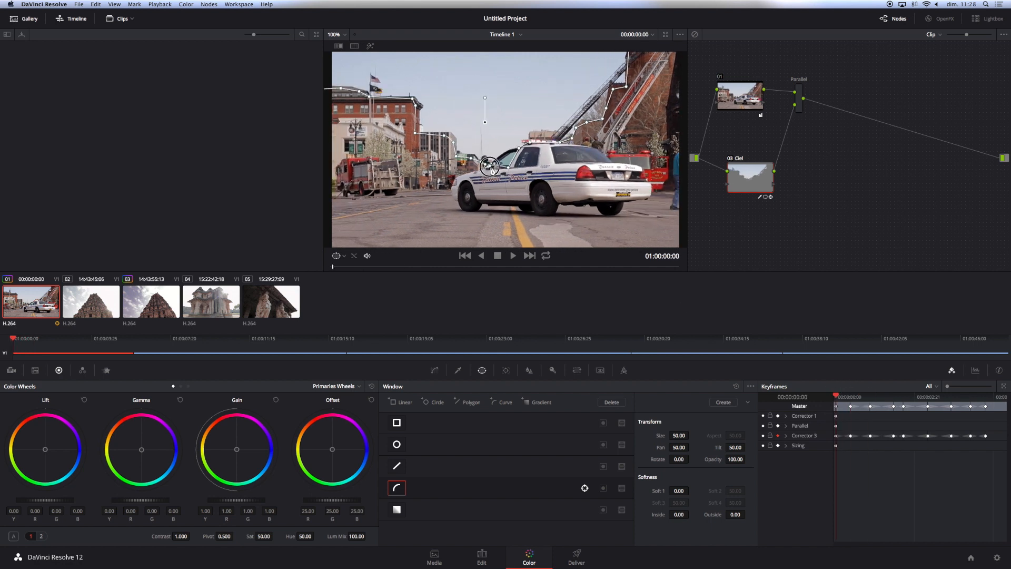
Step: Draw a second closed curve window around the small sky patch beside the church at the clip's last frame, 01:00:05:24
{"action": "left_click_drag", "start_coordinate": [838, 399], "coordinate": [1007, 405]}
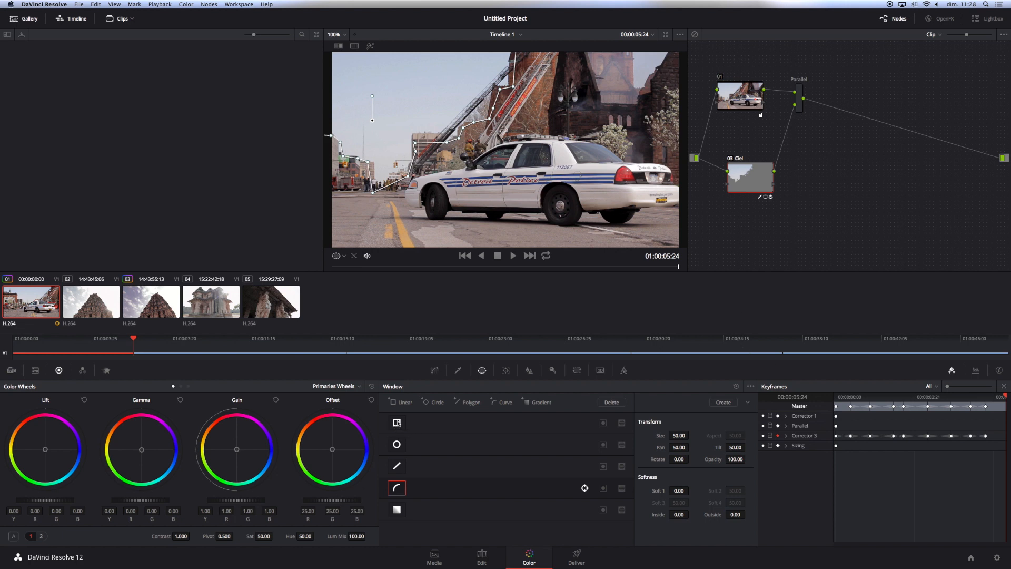
{"action": "left_click", "coordinate": [500, 402]}
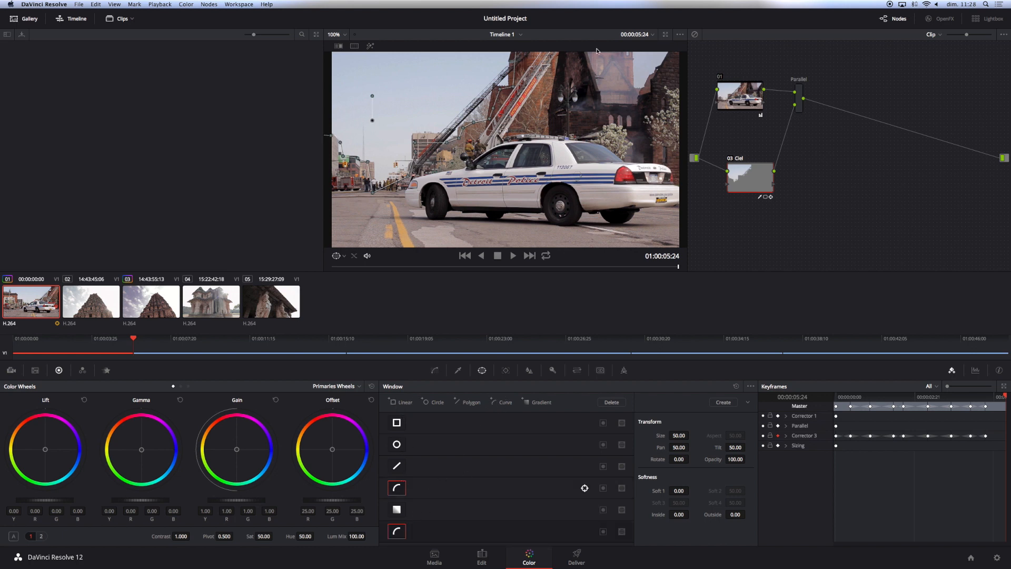
{"action": "left_click", "coordinate": [631, 53]}
{"action": "left_click", "coordinate": [631, 89]}
{"action": "left_click", "coordinate": [644, 89]}
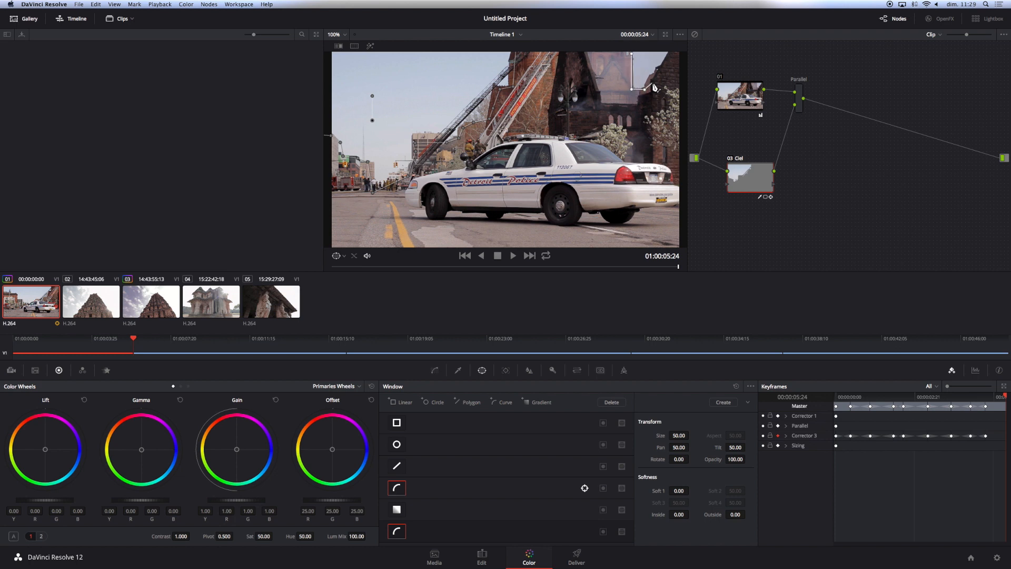
{"action": "left_click", "coordinate": [344, 35]}
{"action": "left_click", "coordinate": [342, 86]}
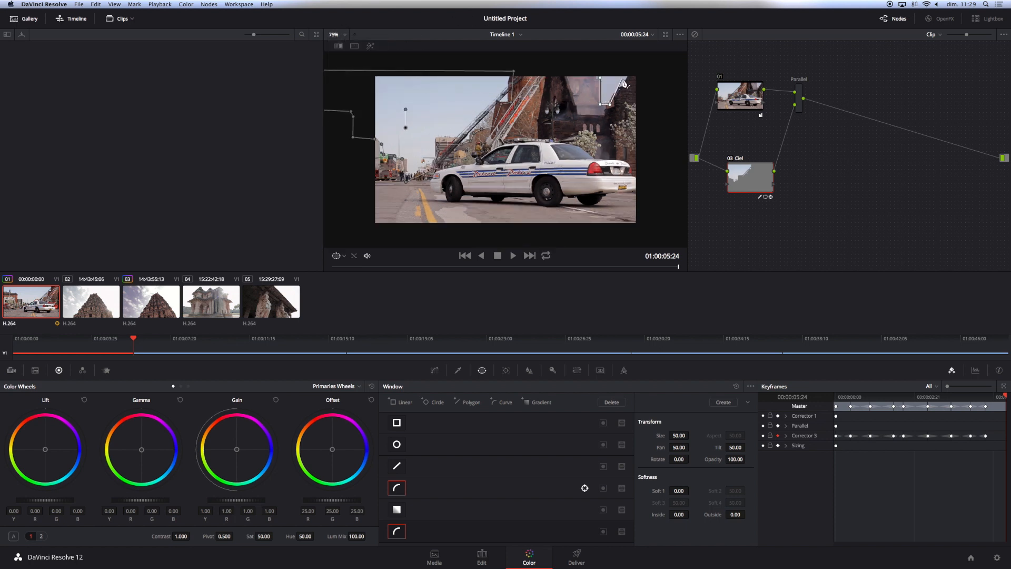
{"action": "left_click", "coordinate": [600, 77]}
Step: Track the second curve window in reverse with only Pan enabled, and check the highlighted sky selection back to the first frame
{"action": "left_click", "coordinate": [506, 370]}
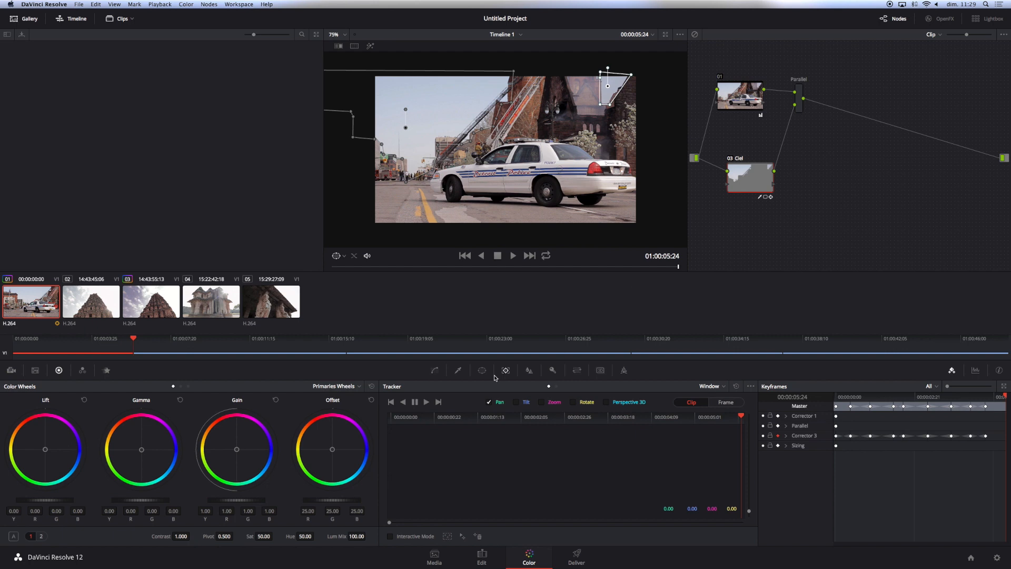
{"action": "left_click", "coordinate": [404, 403]}
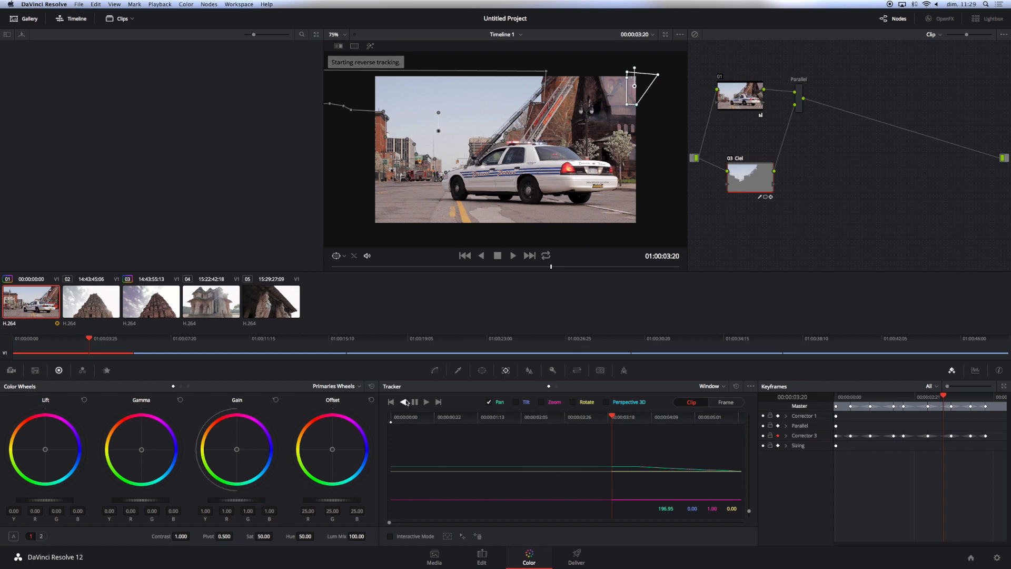
{"action": "left_click", "coordinate": [369, 46]}
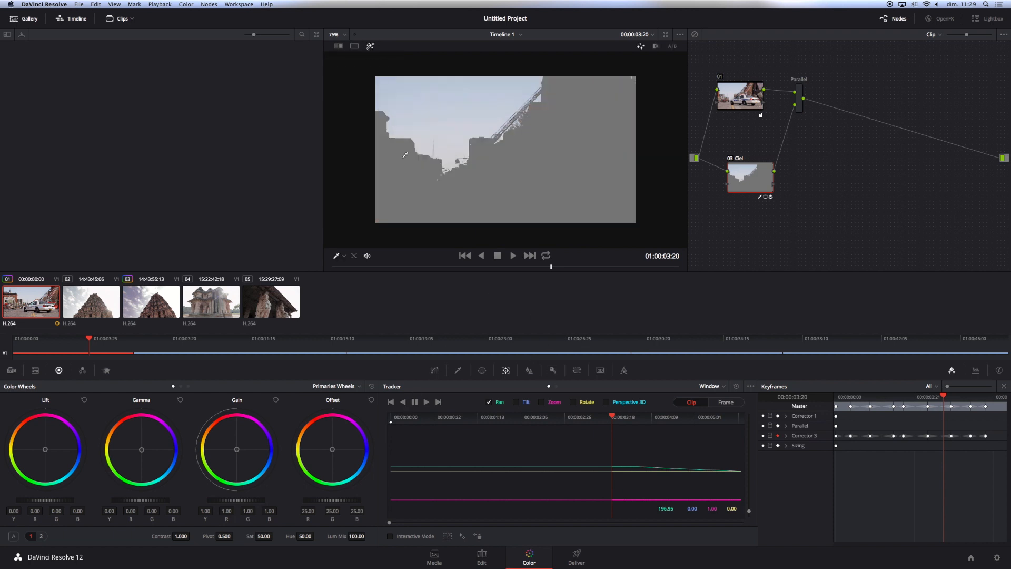
{"action": "scroll", "coordinate": [405, 155], "scroll_direction": "up", "scroll_amount": 2}
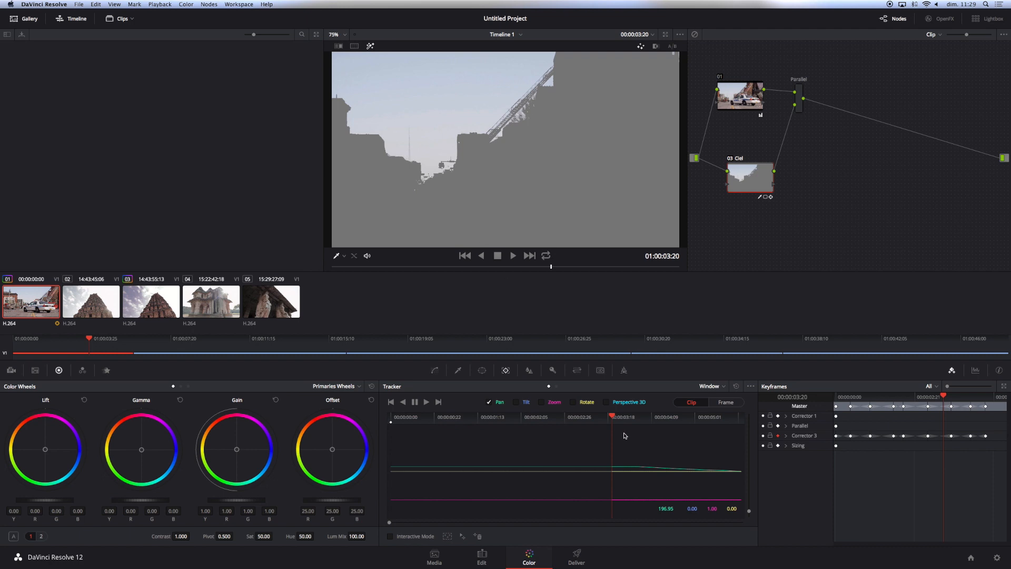
{"action": "left_click_drag", "start_coordinate": [611, 417], "coordinate": [408, 415]}
{"action": "left_click_drag", "start_coordinate": [538, 419], "coordinate": [322, 418]}
{"action": "left_click_drag", "start_coordinate": [856, 427], "coordinate": [316, 419]}
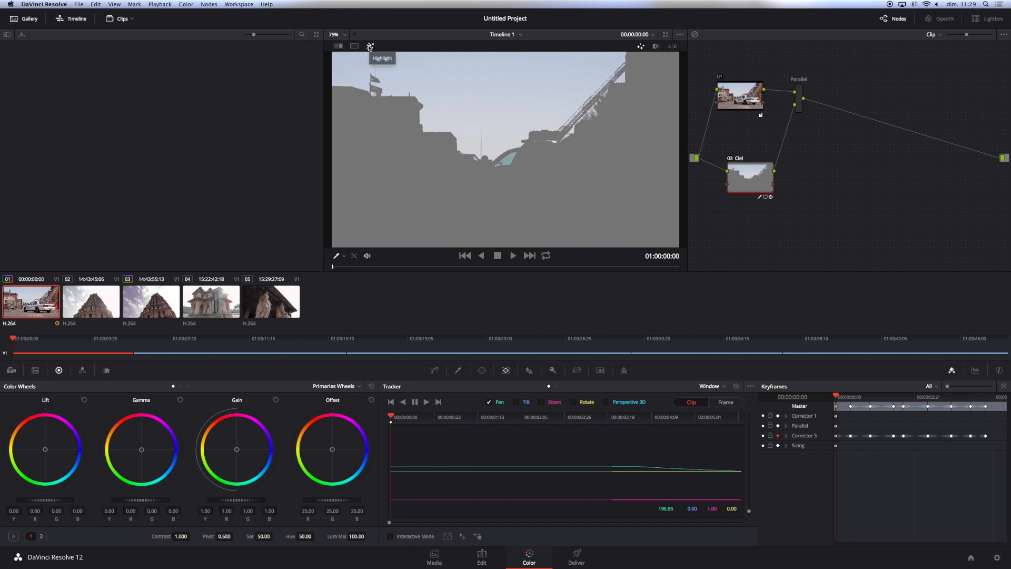
{"action": "left_click", "coordinate": [370, 47]}
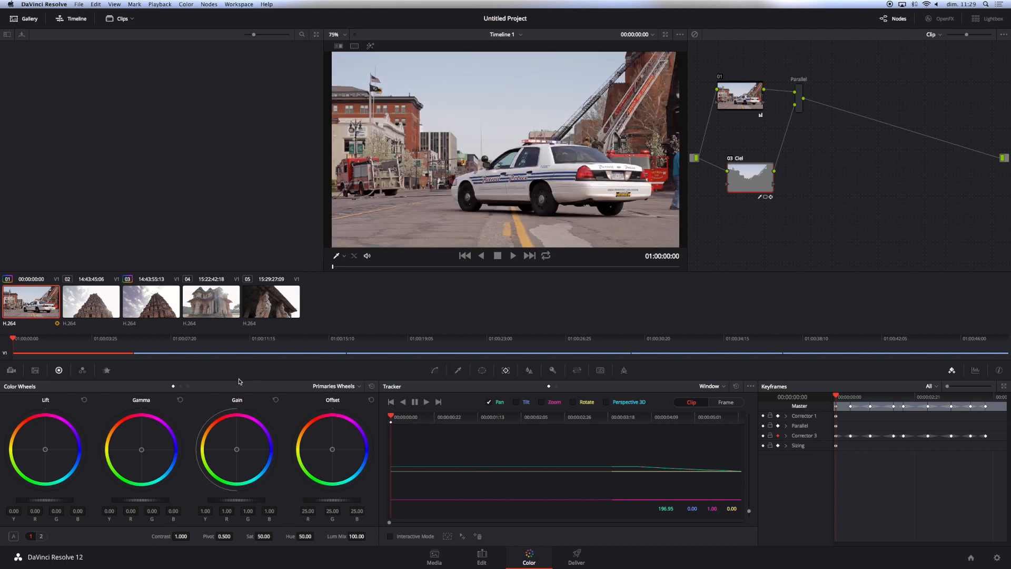
Step: Try tinting the sky warm orange with the Gain wheel and reset the Gain
{"action": "left_click_drag", "start_coordinate": [237, 451], "coordinate": [221, 427]}
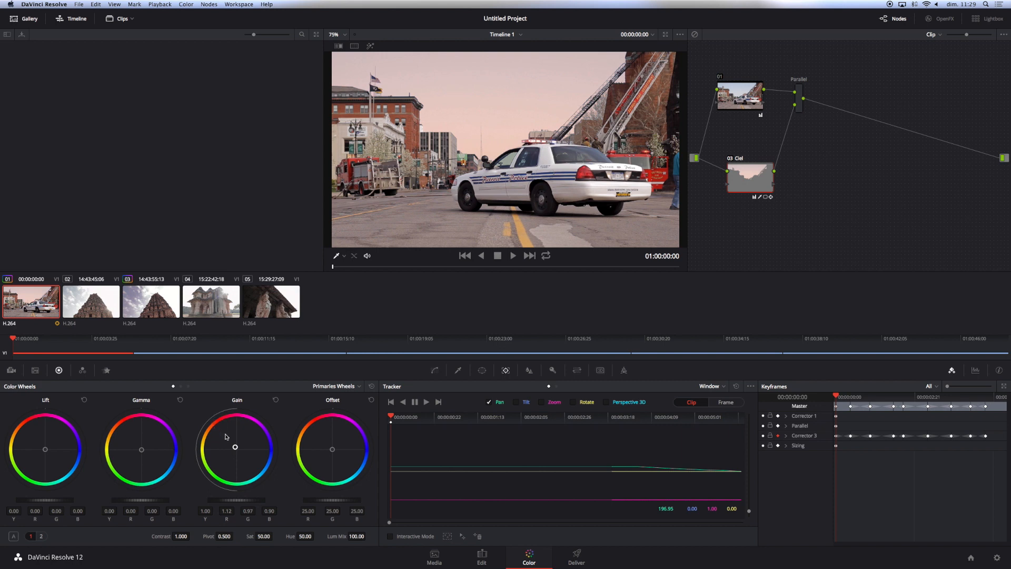
{"action": "left_click", "coordinate": [235, 447]}
{"action": "left_click", "coordinate": [275, 400]}
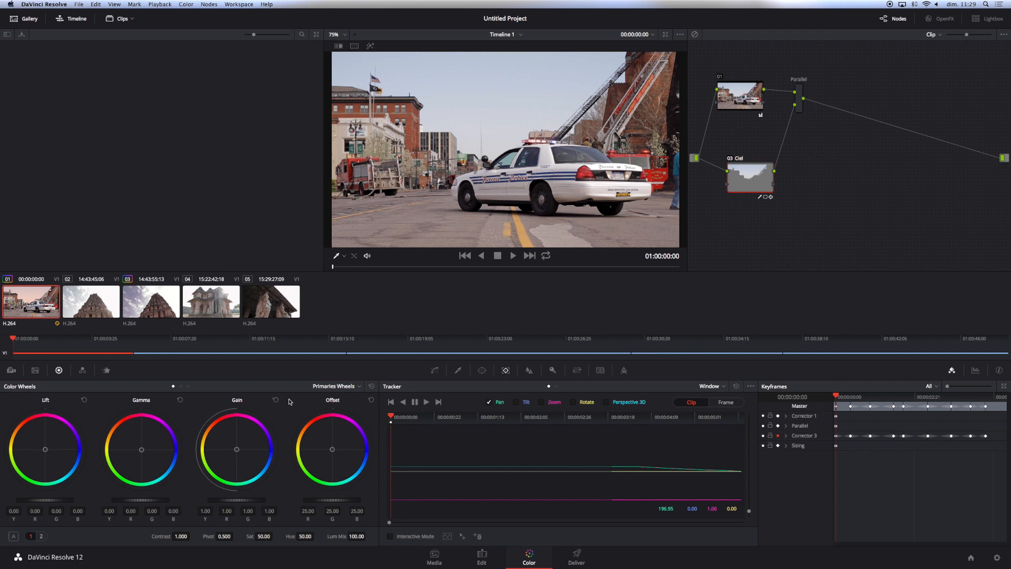
Step: Try bending the upper part of the custom curves on the sky node, including the green channel, and reset them
{"action": "left_click", "coordinate": [435, 371]}
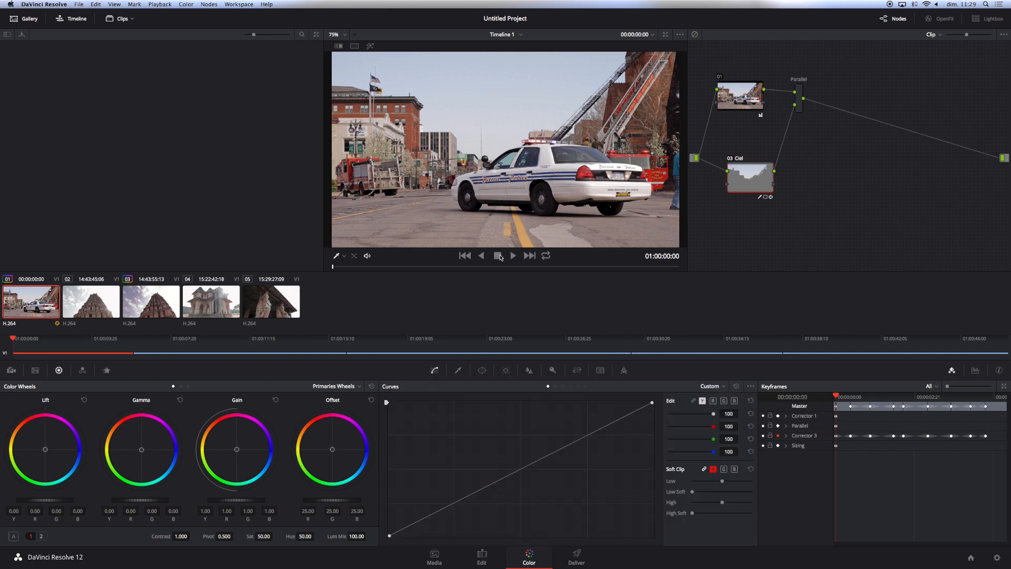
{"action": "left_click", "coordinate": [625, 415]}
{"action": "left_click", "coordinate": [579, 438]}
{"action": "left_click", "coordinate": [608, 429]}
{"action": "left_click_drag", "start_coordinate": [607, 428], "coordinate": [609, 436]}
{"action": "left_click", "coordinate": [724, 401]}
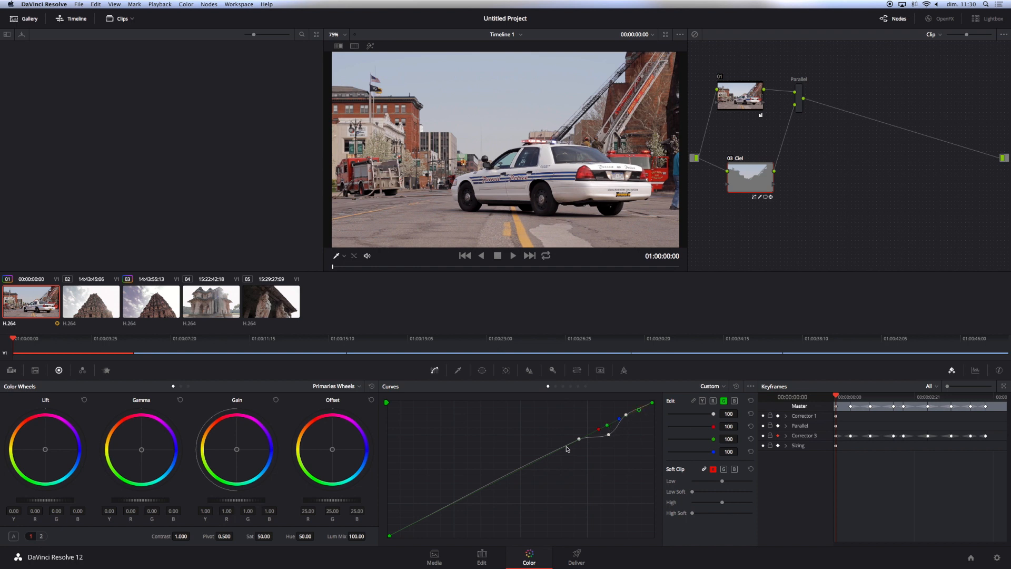
{"action": "mouse_move", "coordinate": [608, 428]}
{"action": "left_mouse_down"}
{"action": "mouse_move", "coordinate": [611, 436]}
{"action": "mouse_move", "coordinate": [602, 435]}
{"action": "left_mouse_up"}
{"action": "left_click", "coordinate": [610, 435]}
{"action": "left_click", "coordinate": [751, 402]}
{"action": "left_click", "coordinate": [701, 401]}
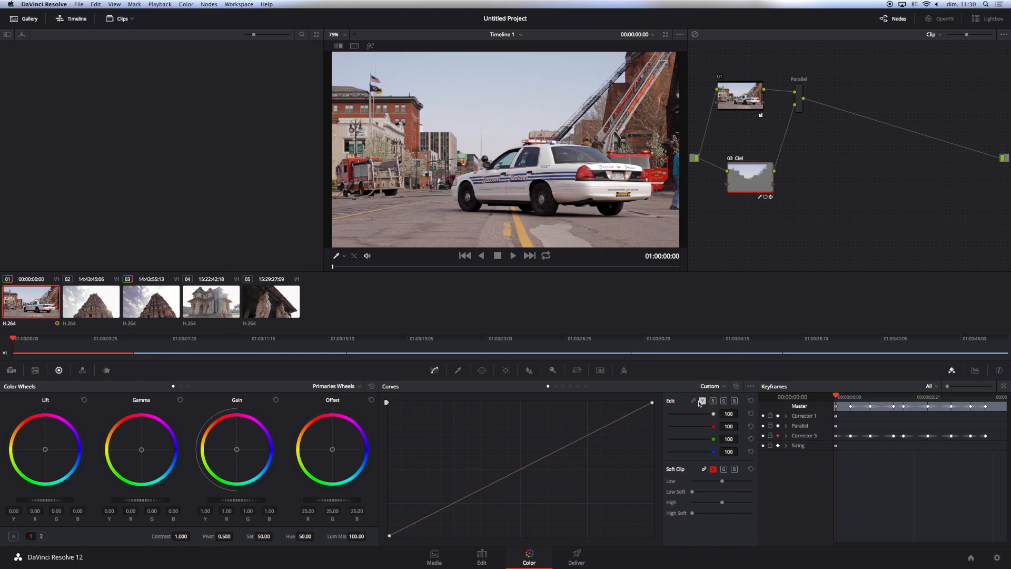
{"action": "mouse_move", "coordinate": [332, 268]}
{"action": "left_mouse_down"}
{"action": "mouse_move", "coordinate": [453, 270]}
{"action": "mouse_move", "coordinate": [319, 274]}
{"action": "left_mouse_up"}
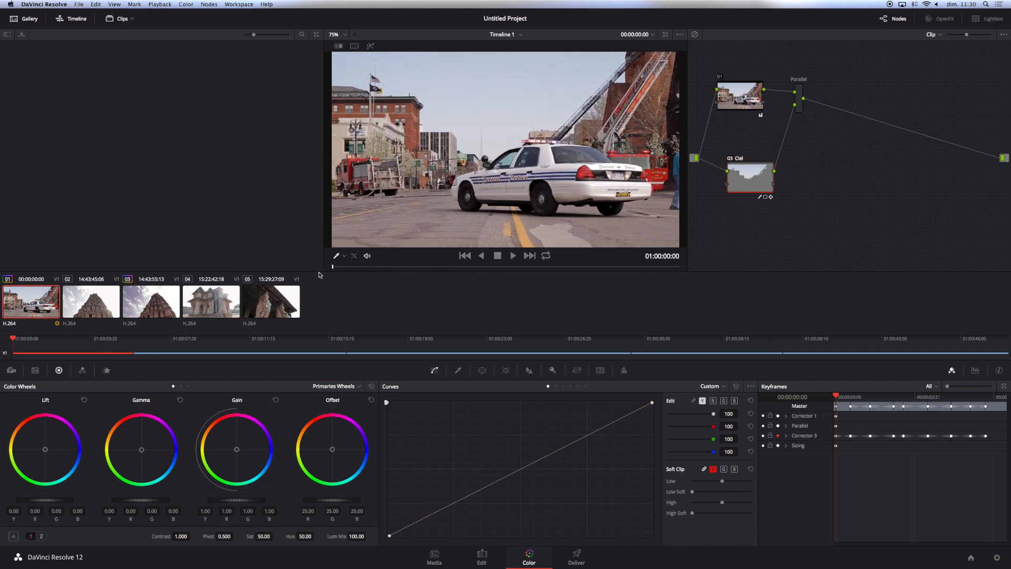
Step: Enable a gradient window on the sky node and place it in the upper sky at about Pan 49.44, Tilt 54.57
{"action": "left_click", "coordinate": [481, 370]}
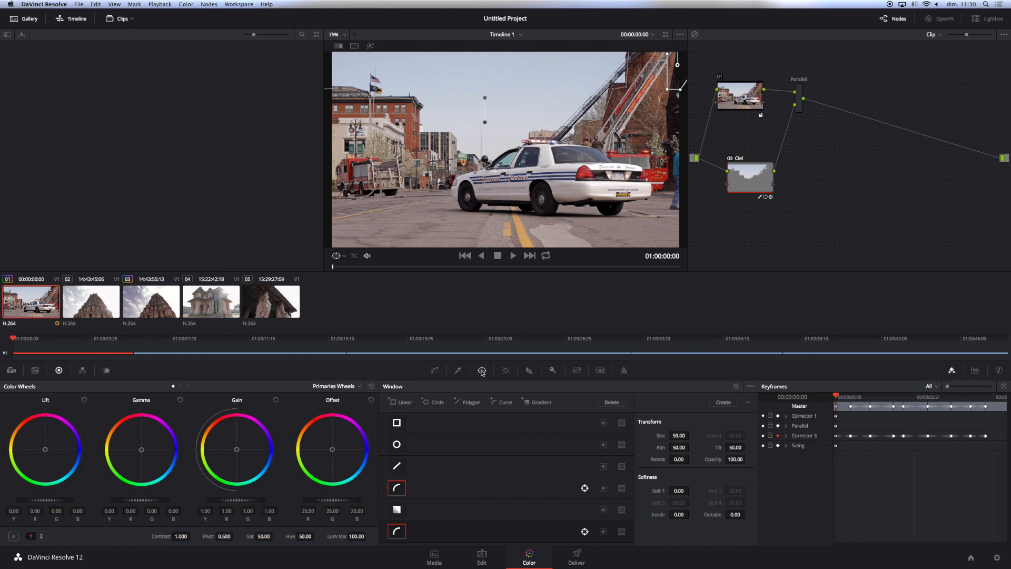
{"action": "left_click", "coordinate": [397, 510]}
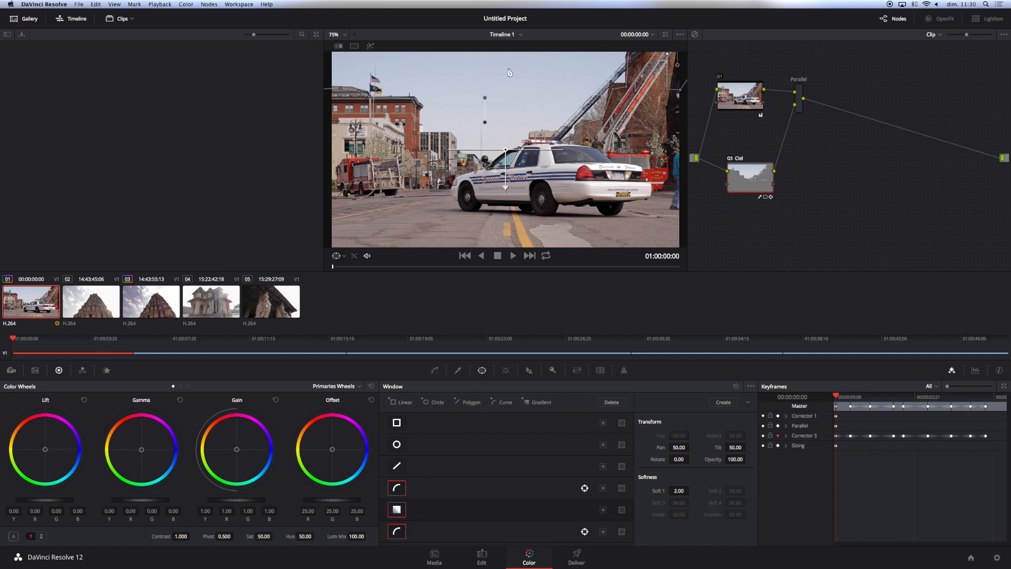
{"action": "left_click_drag", "start_coordinate": [504, 151], "coordinate": [487, 122]}
{"action": "left_click", "coordinate": [370, 46]}
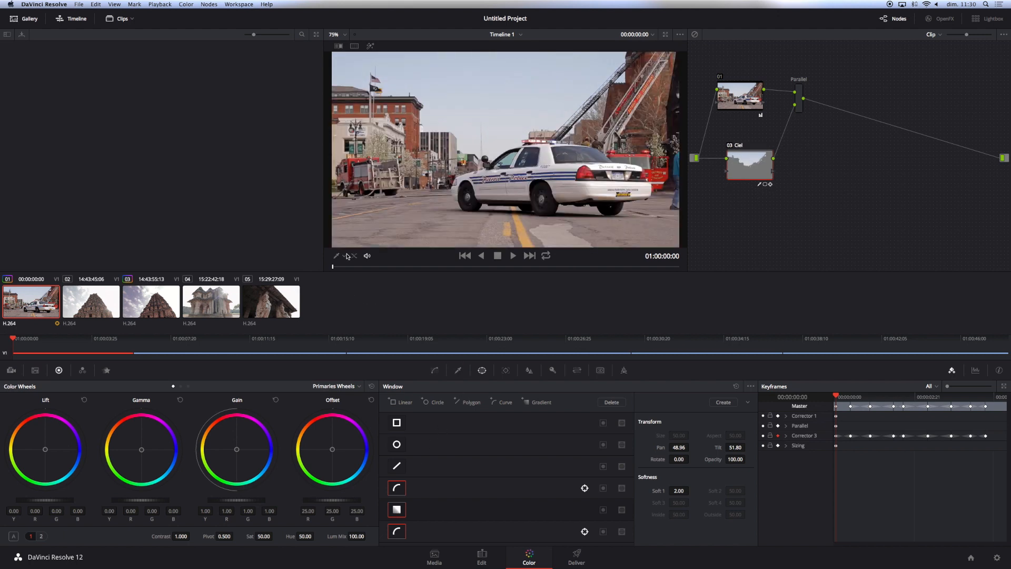
{"action": "left_click", "coordinate": [345, 256]}
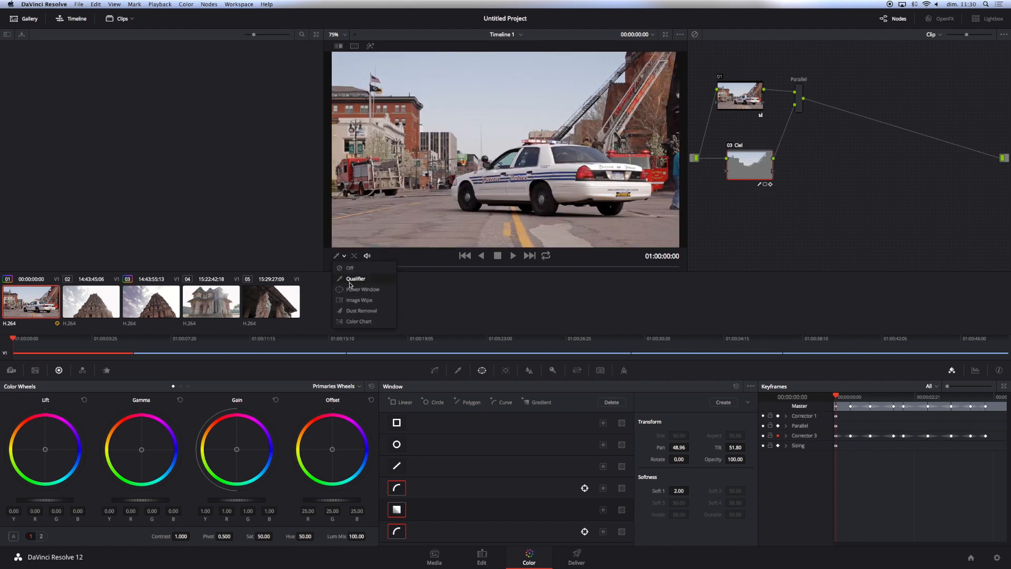
{"action": "left_click", "coordinate": [352, 289]}
{"action": "left_click_drag", "start_coordinate": [490, 123], "coordinate": [497, 81]}
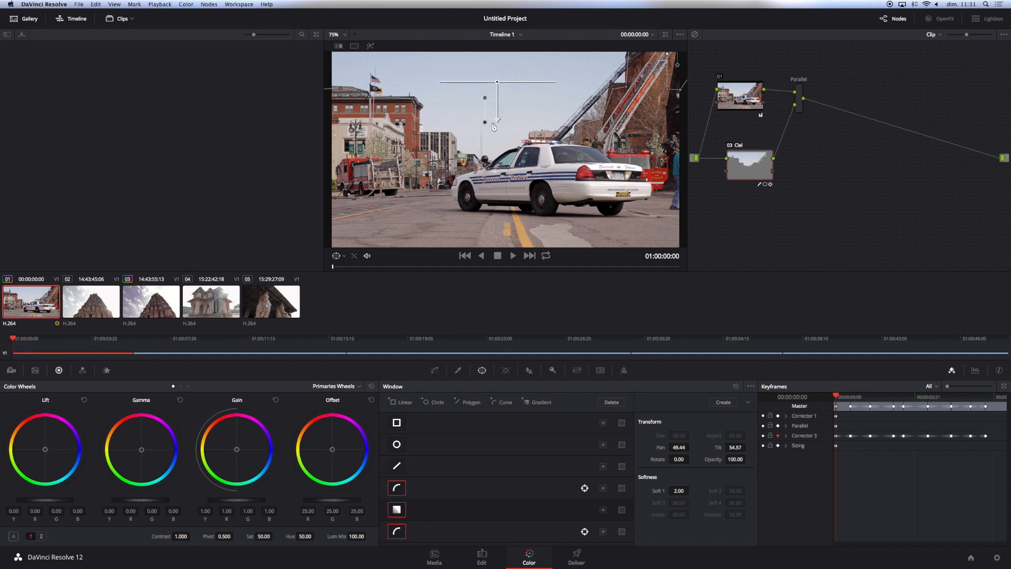
Step: With the highlight on, rotate the gradient to about -137°, move it to the lower sky, and set it to mask the sky selection
{"action": "left_click", "coordinate": [370, 46]}
{"action": "left_click", "coordinate": [343, 257]}
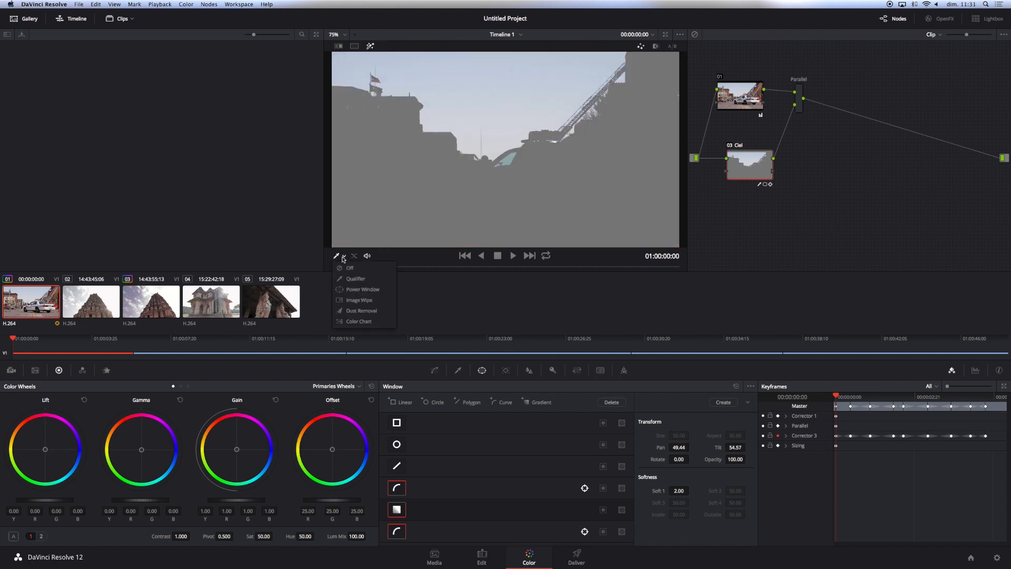
{"action": "left_click", "coordinate": [352, 291]}
{"action": "left_click_drag", "start_coordinate": [498, 121], "coordinate": [526, 51]}
{"action": "left_click_drag", "start_coordinate": [496, 84], "coordinate": [482, 135]}
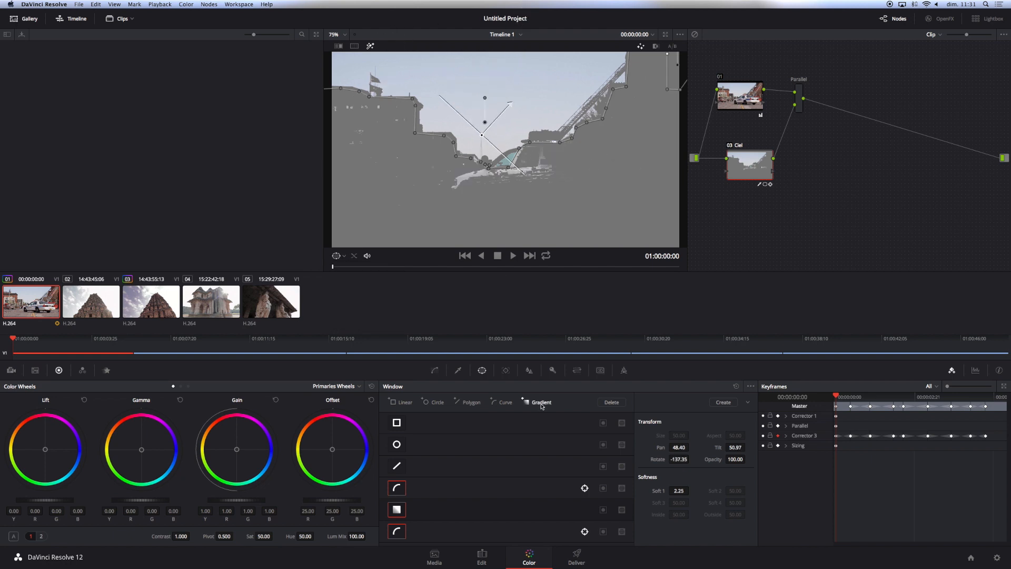
{"action": "left_click", "coordinate": [619, 511]}
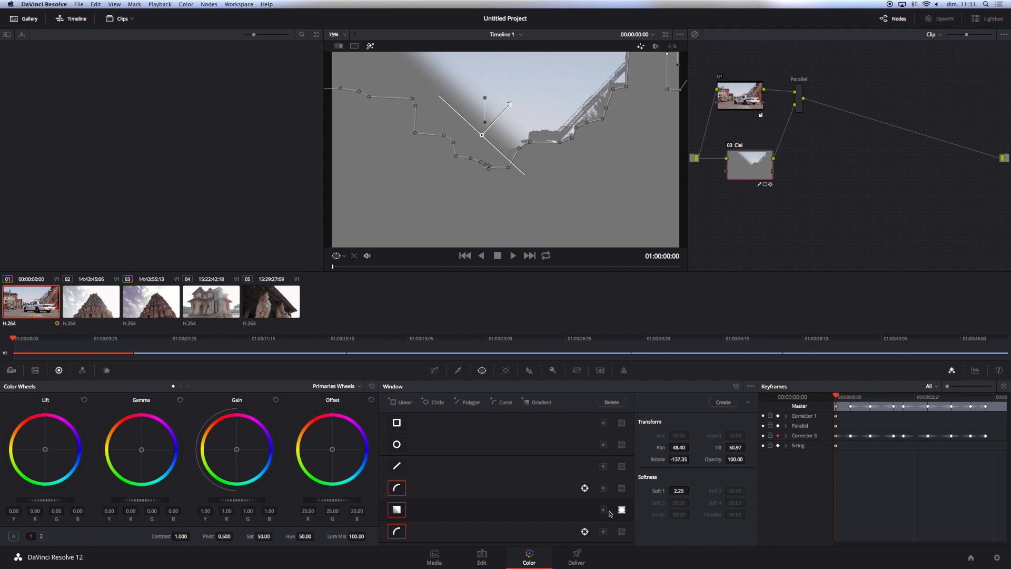
Step: Try rotating the sky gradient to about -171° and softening it to about 6.51 at about Pan 47.47, Tilt 49.27
{"action": "left_click_drag", "start_coordinate": [508, 102], "coordinate": [501, 52]}
{"action": "left_click_drag", "start_coordinate": [481, 134], "coordinate": [478, 151]}
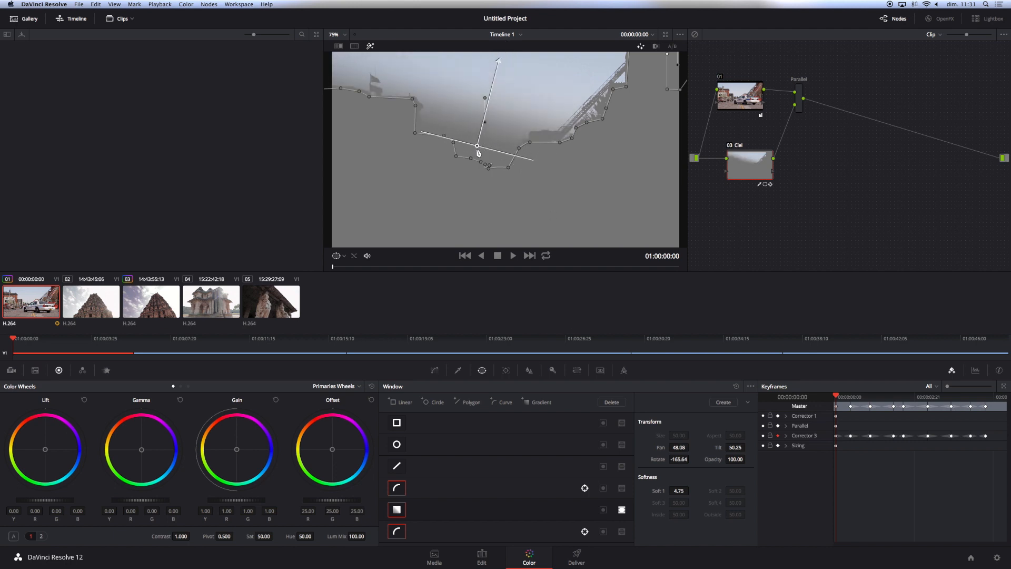
{"action": "left_click_drag", "start_coordinate": [497, 60], "coordinate": [495, 48]}
{"action": "left_click_drag", "start_coordinate": [480, 150], "coordinate": [477, 171]}
{"action": "left_click_drag", "start_coordinate": [494, 59], "coordinate": [488, 42]}
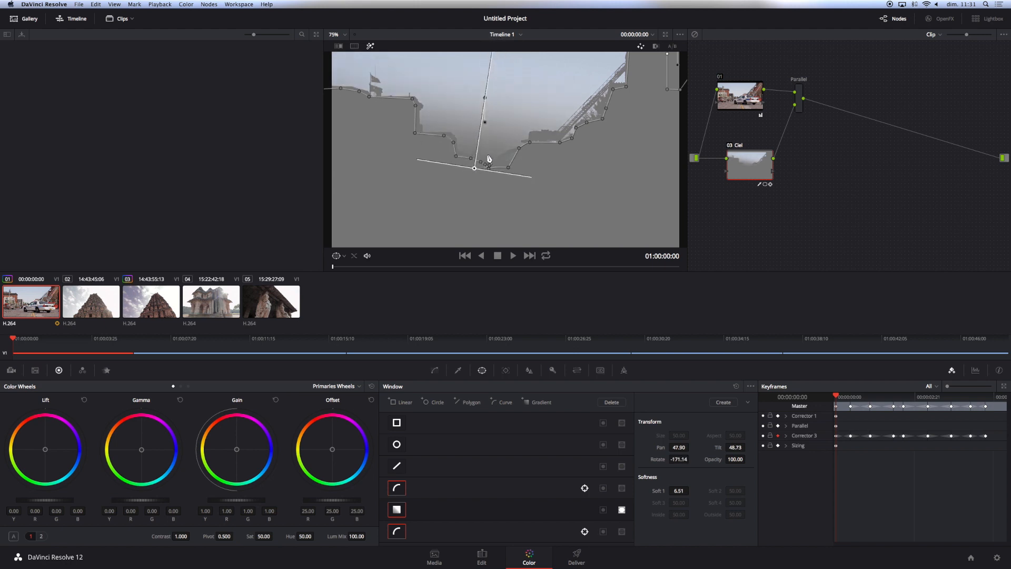
{"action": "left_click_drag", "start_coordinate": [476, 165], "coordinate": [468, 160]}
{"action": "left_click_drag", "start_coordinate": [326, 270], "coordinate": [289, 271]}
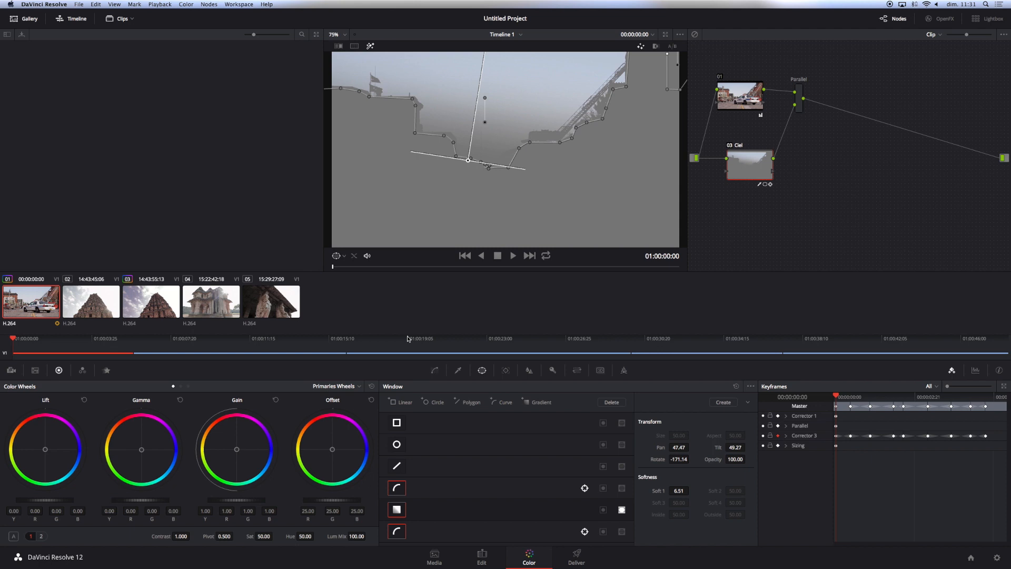
Step: Track the gradient window forward through the whole clip, return to the first frame and turn off the highlight
{"action": "left_click", "coordinate": [505, 370]}
{"action": "left_click", "coordinate": [425, 403]}
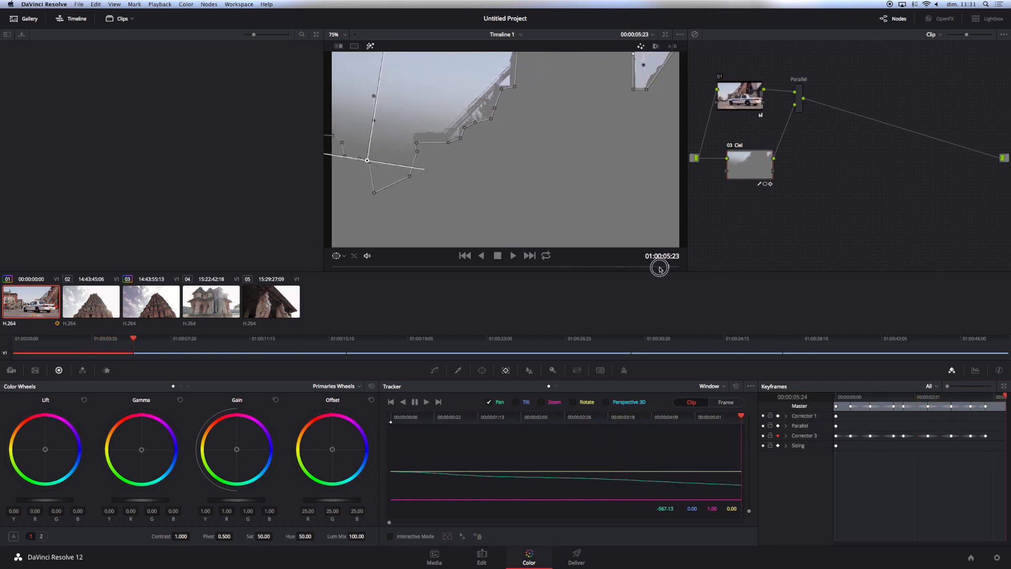
{"action": "left_click_drag", "start_coordinate": [678, 267], "coordinate": [314, 261]}
{"action": "left_click", "coordinate": [370, 46]}
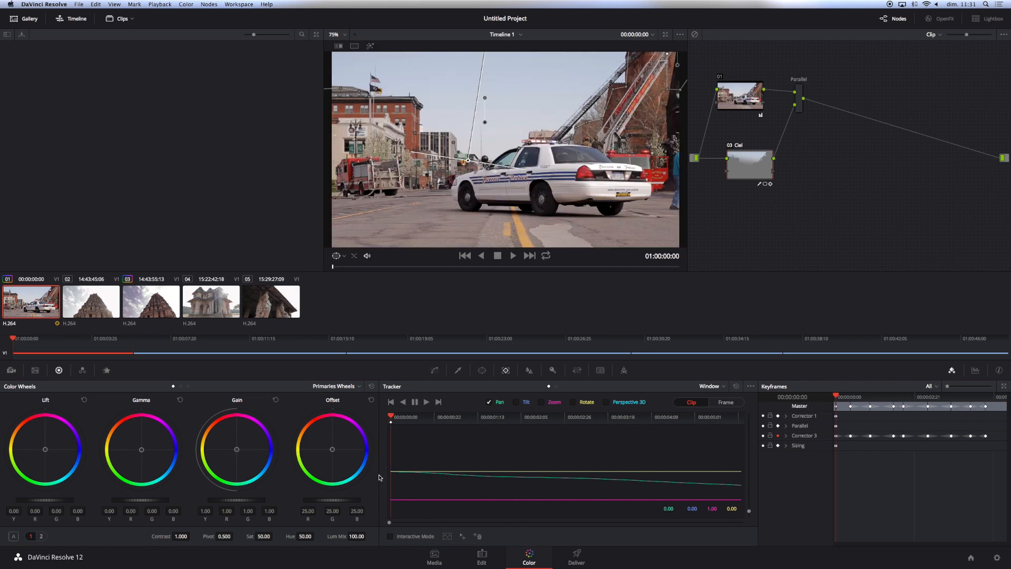
Step: On the police car clip's sky node, anchor the luma curve at the midtones and highlights and pull down the point between them
{"action": "left_click", "coordinate": [435, 370]}
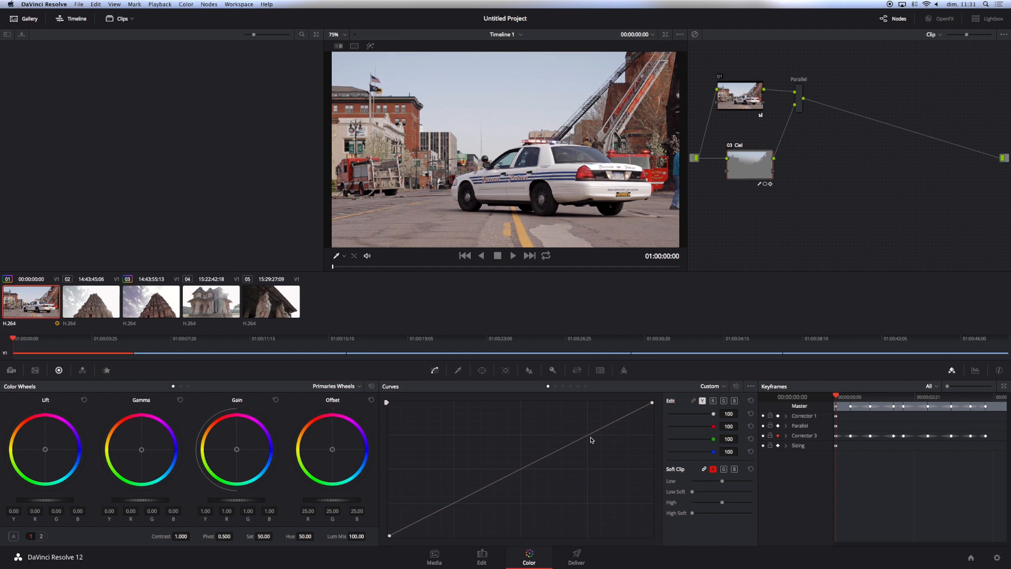
{"action": "left_click", "coordinate": [563, 353]}
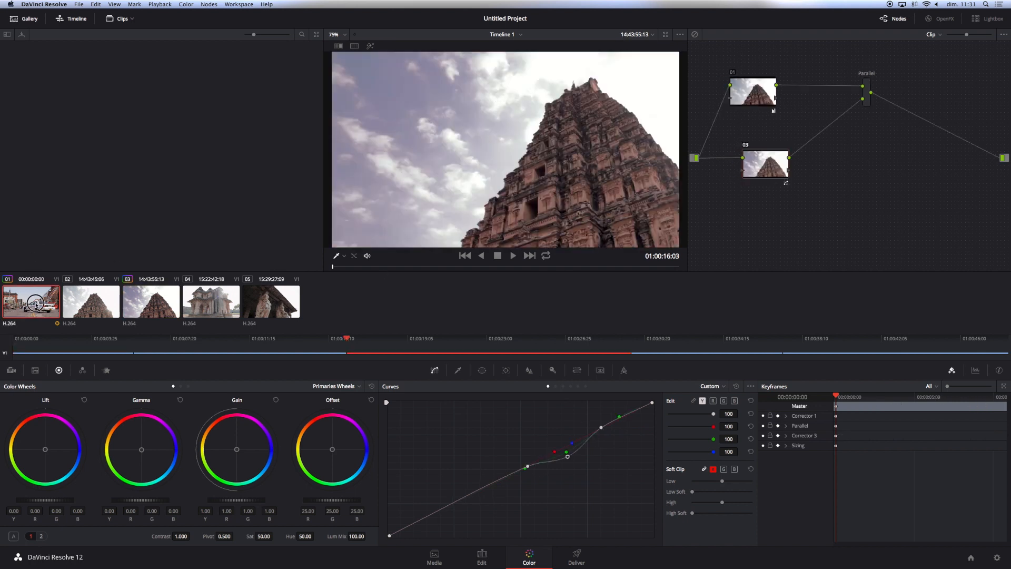
{"action": "left_click", "coordinate": [35, 304]}
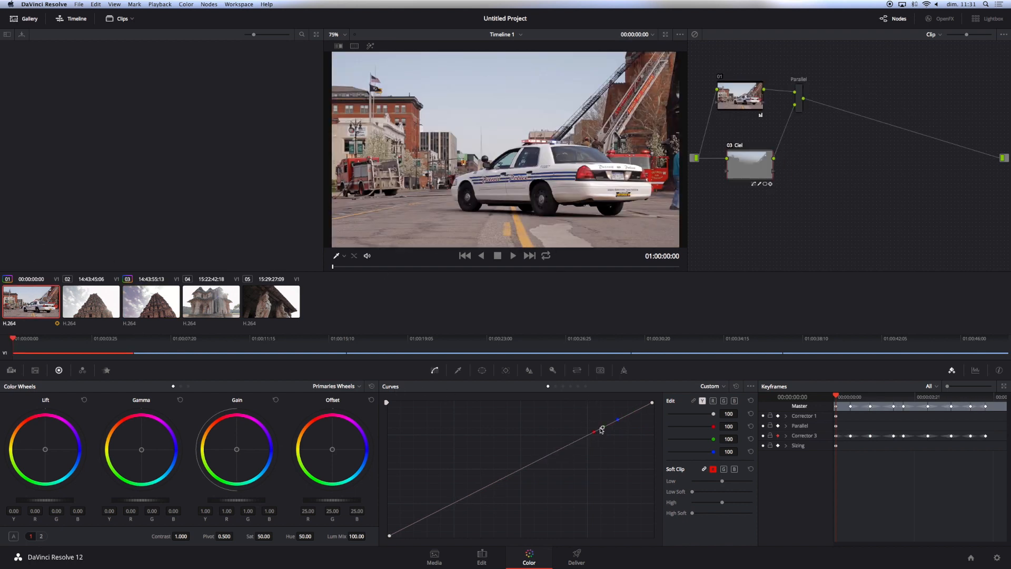
{"action": "left_click", "coordinate": [539, 461]}
{"action": "left_click", "coordinate": [634, 412]}
{"action": "mouse_move", "coordinate": [602, 427]}
{"action": "left_mouse_down"}
{"action": "mouse_move", "coordinate": [607, 478]}
{"action": "mouse_move", "coordinate": [604, 445]}
{"action": "left_mouse_up"}
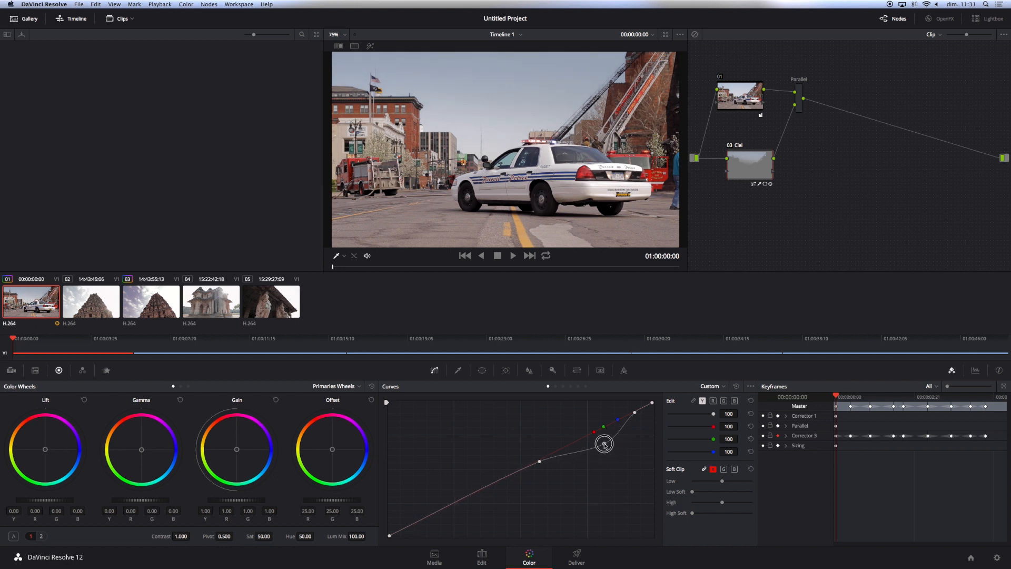
{"action": "left_click_drag", "start_coordinate": [605, 444], "coordinate": [605, 445]}
Step: With the highlight on, try flipping the gradient to about 9° in the upper sky at about Pan 50.61, Tilt 56.25, Soft 10.21
{"action": "left_click", "coordinate": [370, 46]}
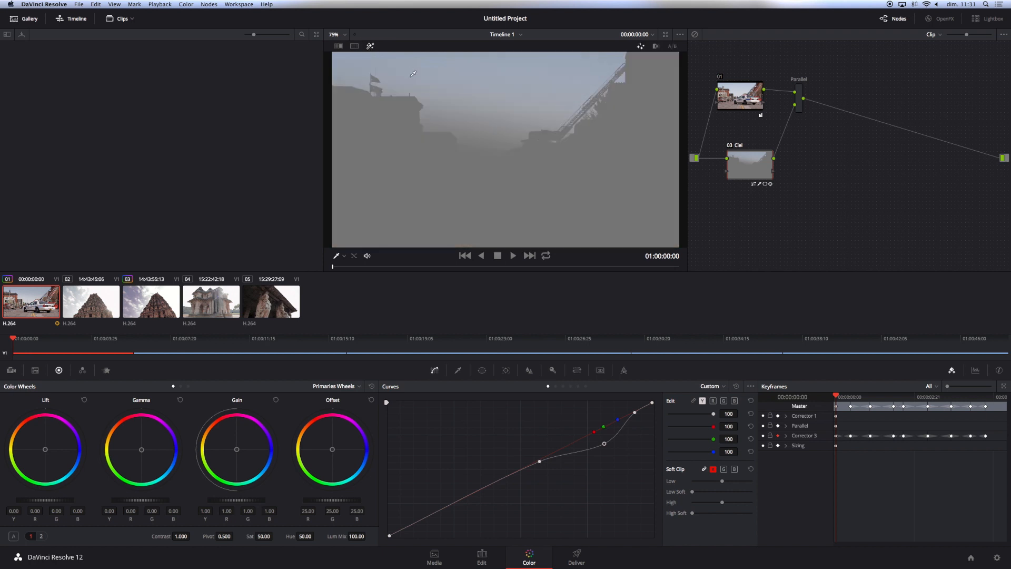
{"action": "left_click", "coordinate": [482, 370]}
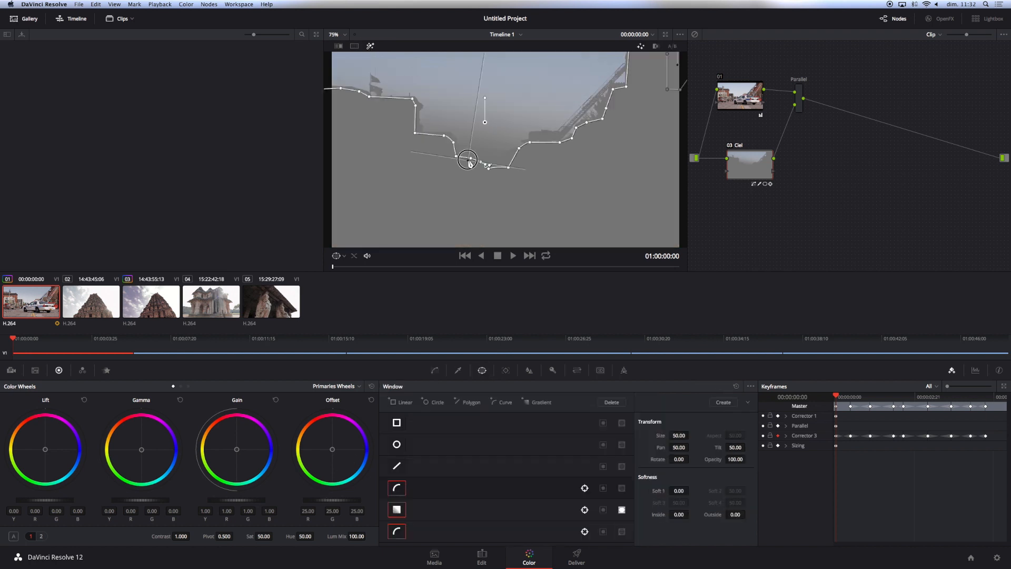
{"action": "left_click", "coordinate": [468, 161]}
{"action": "left_click", "coordinate": [401, 512]}
{"action": "left_click", "coordinate": [398, 509]}
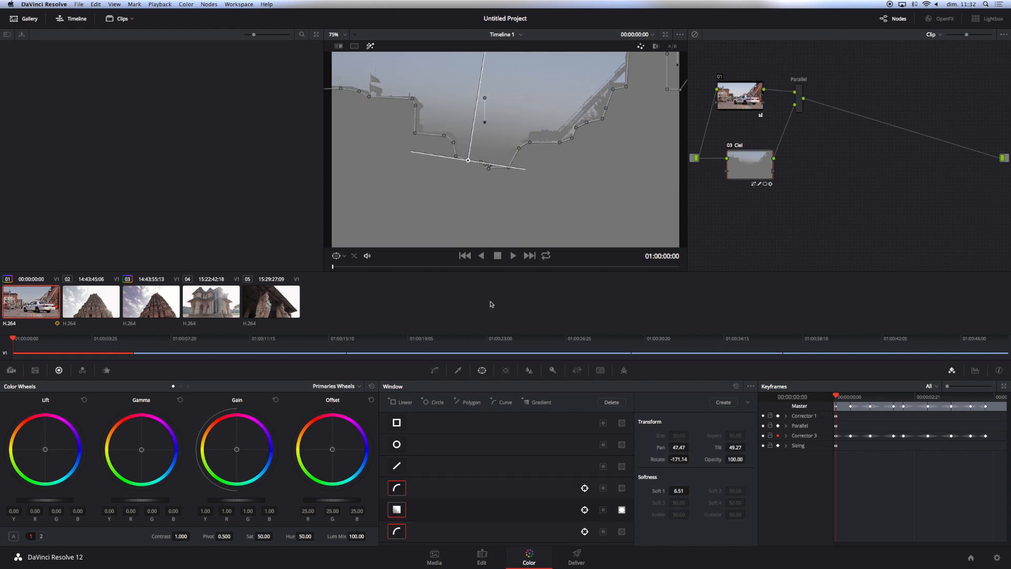
{"action": "left_click_drag", "start_coordinate": [468, 160], "coordinate": [457, 206]}
{"action": "left_click_drag", "start_coordinate": [475, 87], "coordinate": [327, 246]}
{"action": "left_click_drag", "start_coordinate": [457, 206], "coordinate": [521, 51]}
{"action": "left_click_drag", "start_coordinate": [393, 92], "coordinate": [485, 229]}
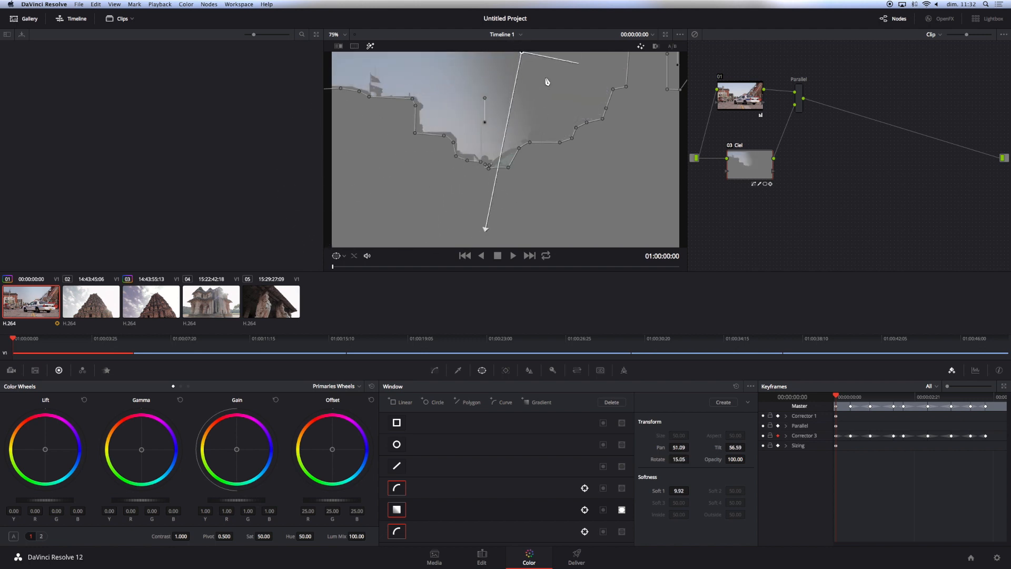
{"action": "left_click_drag", "start_coordinate": [523, 56], "coordinate": [515, 57]}
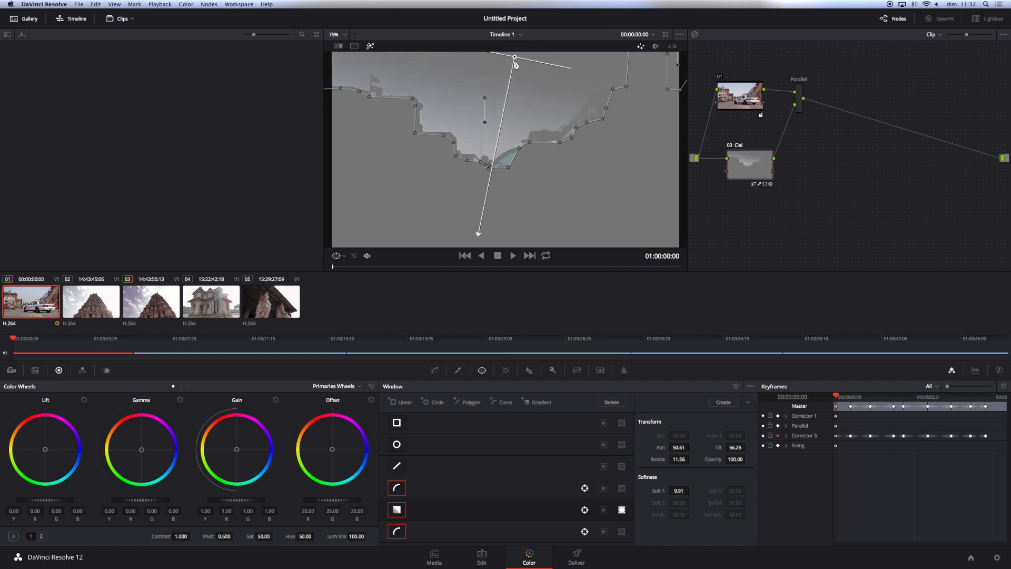
{"action": "left_click_drag", "start_coordinate": [478, 233], "coordinate": [485, 240]}
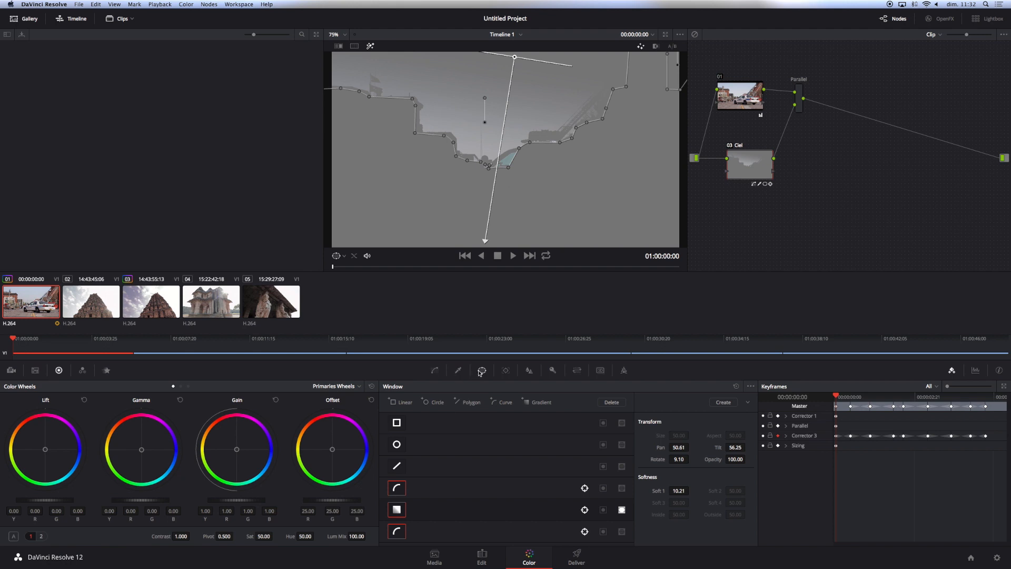
{"action": "left_click", "coordinate": [370, 46]}
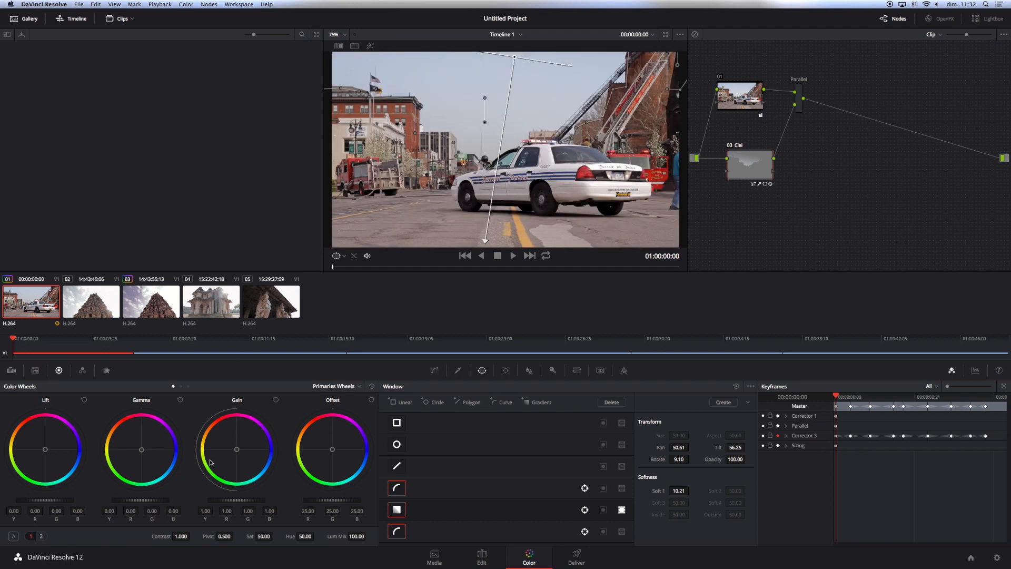
Step: Warm the sky with Gain at about R 1.06, G 0.99, B 0.90 and Gamma blue at -0.01, nudging the gradient slightly lower
{"action": "mouse_move", "coordinate": [237, 451]}
{"action": "left_mouse_down"}
{"action": "mouse_move", "coordinate": [229, 434]}
{"action": "mouse_move", "coordinate": [221, 443]}
{"action": "left_mouse_up"}
{"action": "left_click_drag", "start_coordinate": [150, 450], "coordinate": [154, 452]}
{"action": "mouse_move", "coordinate": [231, 452]}
{"action": "left_mouse_down"}
{"action": "mouse_move", "coordinate": [220, 447]}
{"action": "mouse_move", "coordinate": [239, 452]}
{"action": "left_mouse_up"}
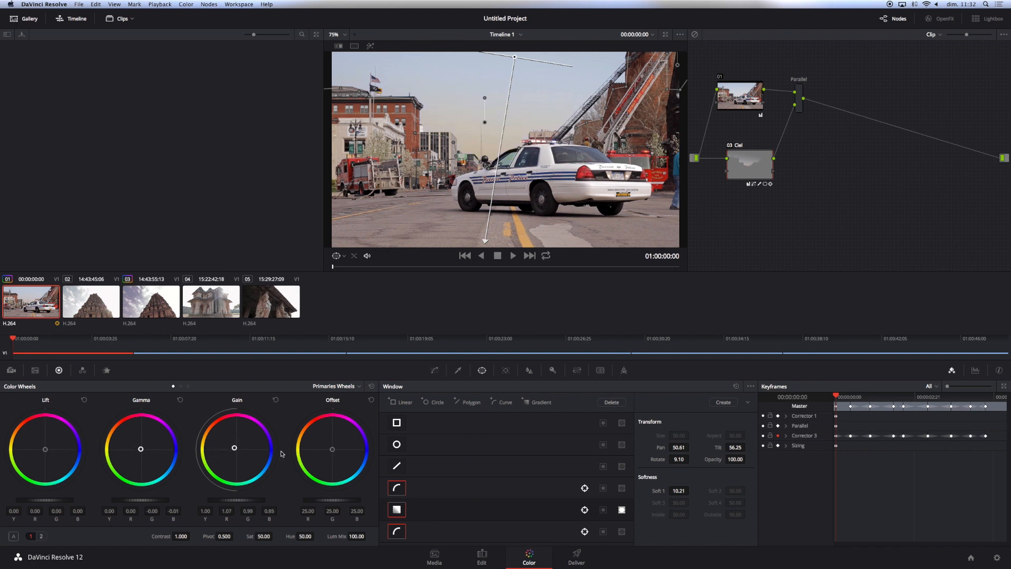
{"action": "left_click_drag", "start_coordinate": [515, 61], "coordinate": [509, 63]}
{"action": "left_click_drag", "start_coordinate": [236, 451], "coordinate": [243, 454]}
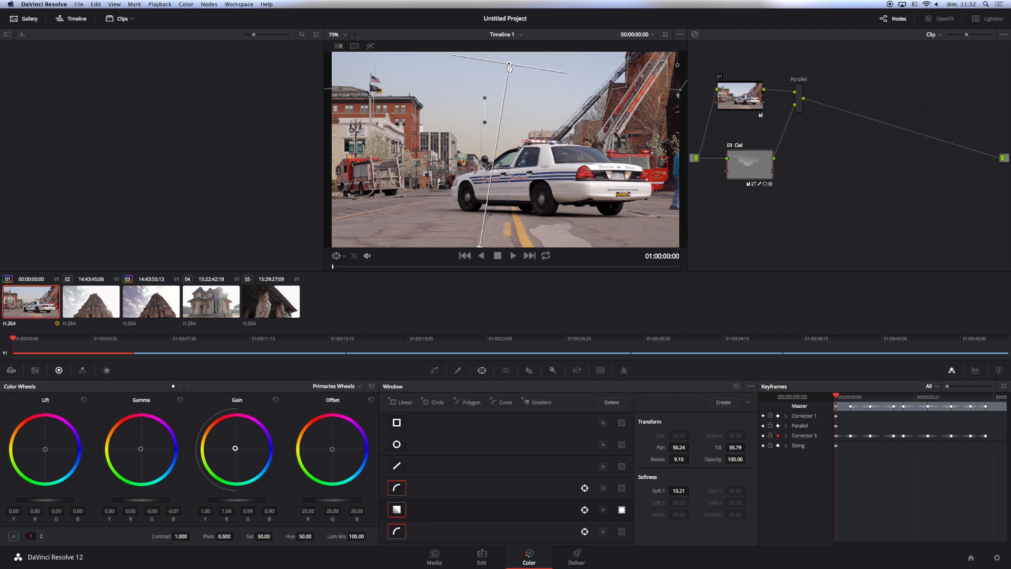
Step: Disable the gradient window and enable a circle window over the lower sky at about Pan 47.98, Tilt 49.72
{"action": "left_click", "coordinate": [400, 514]}
{"action": "left_click", "coordinate": [400, 509]}
{"action": "left_click", "coordinate": [396, 513]}
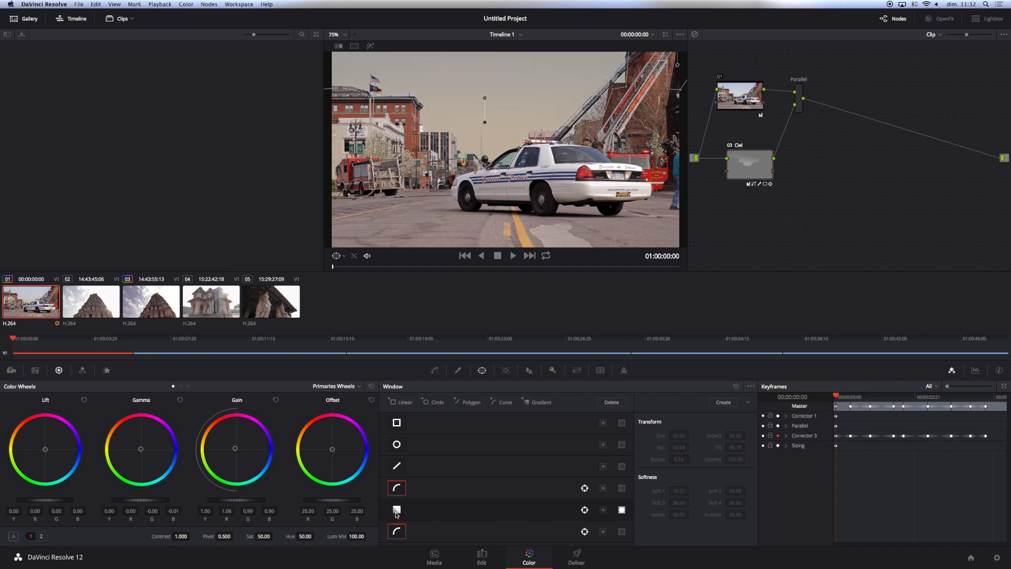
{"action": "left_click", "coordinate": [397, 444]}
{"action": "left_click_drag", "start_coordinate": [511, 152], "coordinate": [487, 153]}
{"action": "left_click_drag", "start_coordinate": [533, 99], "coordinate": [475, 153]}
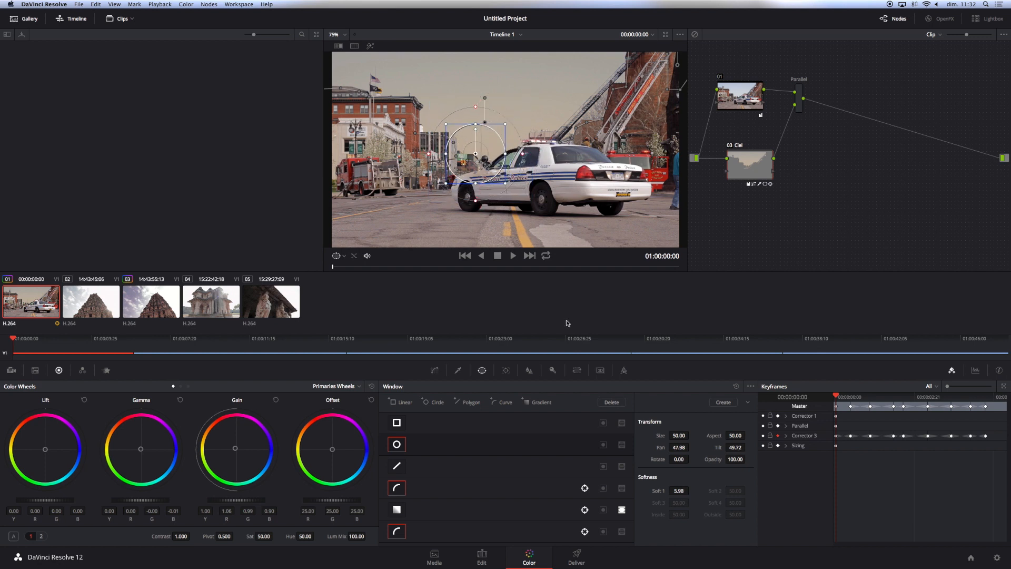
Step: Set the circle window to limit the sky grade to its inside, soften its edge slightly and shift it toward the buildings
{"action": "left_click", "coordinate": [603, 445]}
{"action": "left_click", "coordinate": [603, 446]}
{"action": "left_click", "coordinate": [602, 445]}
{"action": "left_click", "coordinate": [602, 446]}
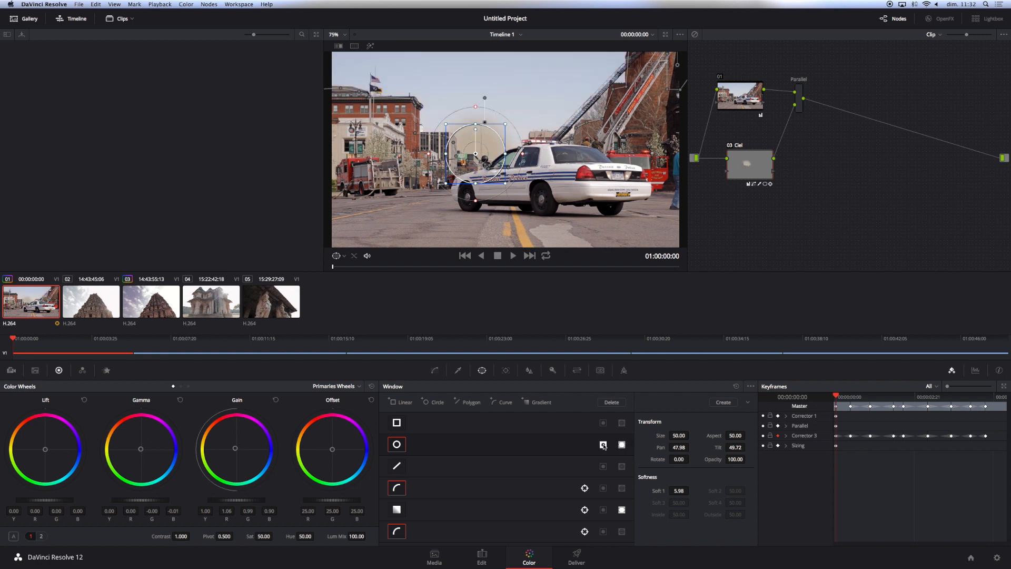
{"action": "mouse_move", "coordinate": [475, 106]}
{"action": "left_mouse_down"}
{"action": "mouse_move", "coordinate": [484, 92]}
{"action": "mouse_move", "coordinate": [477, 101]}
{"action": "left_mouse_up"}
{"action": "left_click_drag", "start_coordinate": [480, 168], "coordinate": [454, 171]}
Step: Track the circle window forward through the whole police car clip and return to the first frame
{"action": "left_click", "coordinate": [505, 370]}
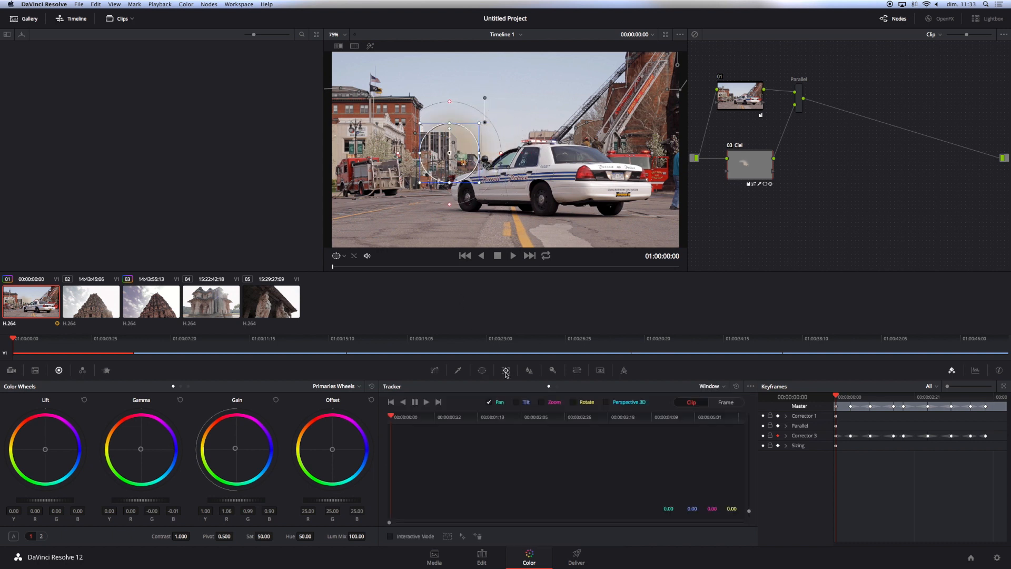
{"action": "left_click", "coordinate": [426, 401]}
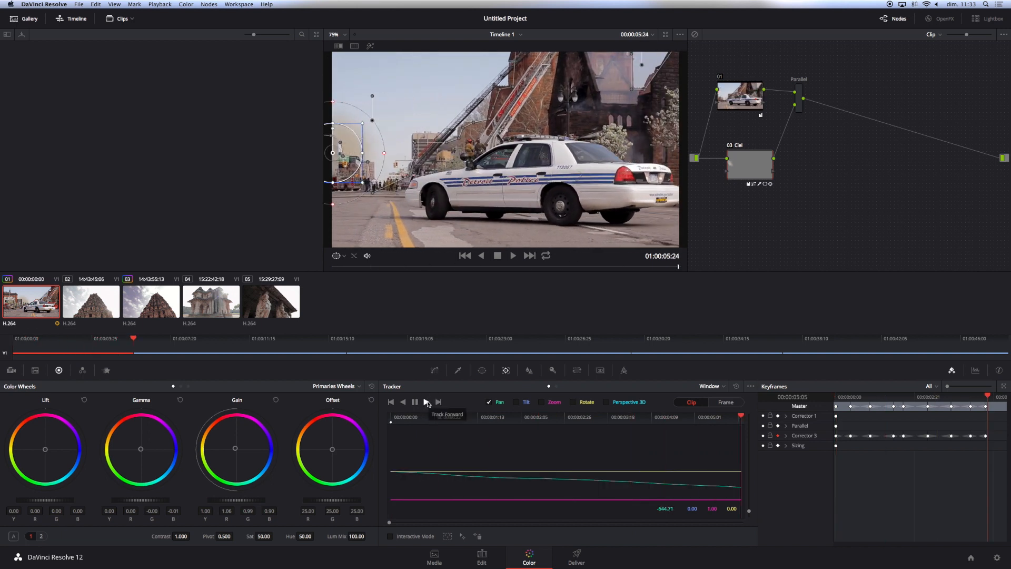
{"action": "left_click_drag", "start_coordinate": [673, 271], "coordinate": [317, 266]}
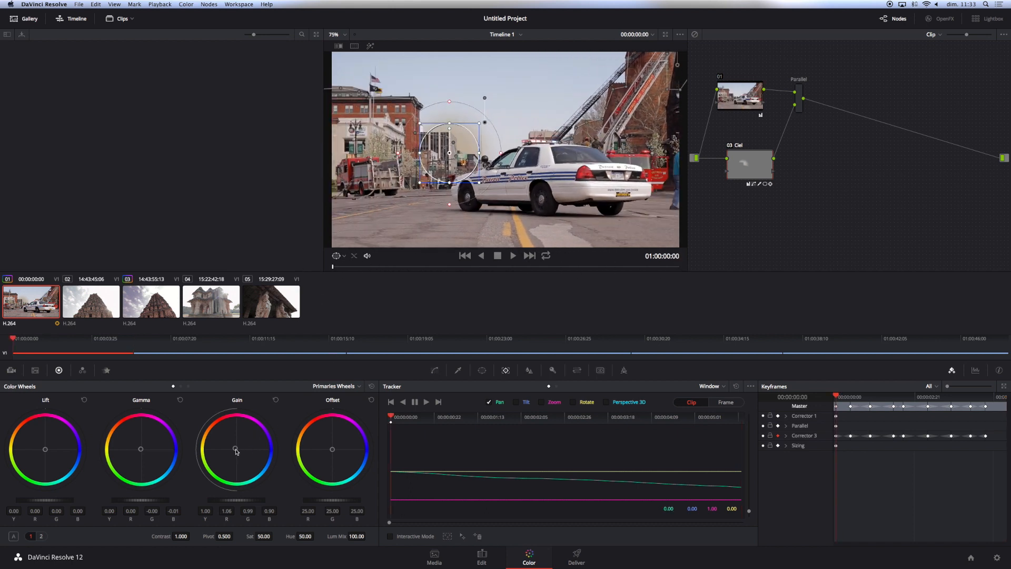
Step: Widen the circle window's softness, enlarge the circle and lower its center onto the street near the front of the police car
{"action": "mouse_move", "coordinate": [501, 153]}
{"action": "left_mouse_down"}
{"action": "mouse_move", "coordinate": [509, 153]}
{"action": "mouse_move", "coordinate": [489, 153]}
{"action": "left_mouse_up"}
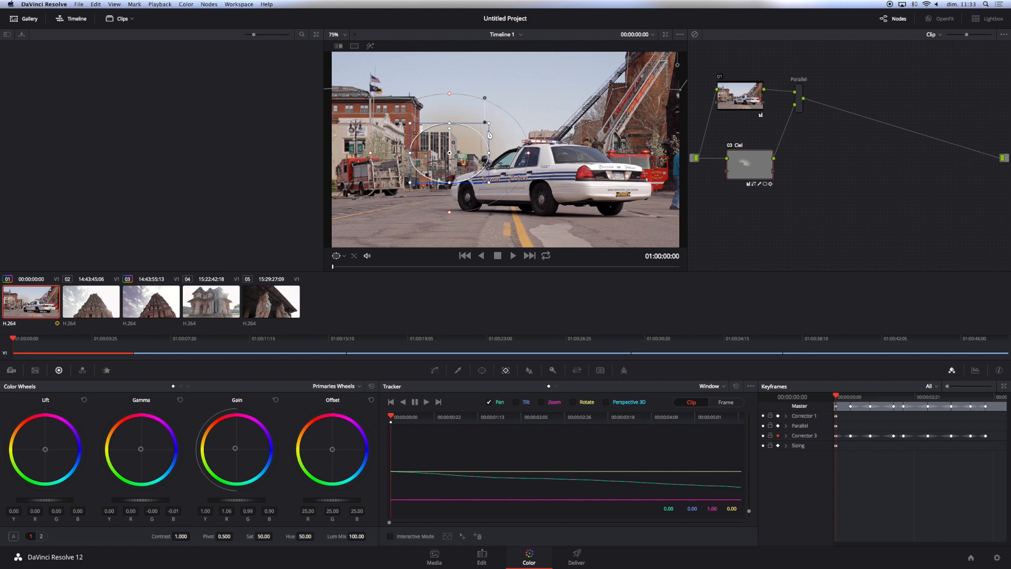
{"action": "left_click_drag", "start_coordinate": [451, 123], "coordinate": [451, 112]}
{"action": "left_click_drag", "start_coordinate": [450, 152], "coordinate": [449, 170]}
{"action": "left_click_drag", "start_coordinate": [488, 129], "coordinate": [499, 117]}
{"action": "left_click_drag", "start_coordinate": [448, 173], "coordinate": [451, 181]}
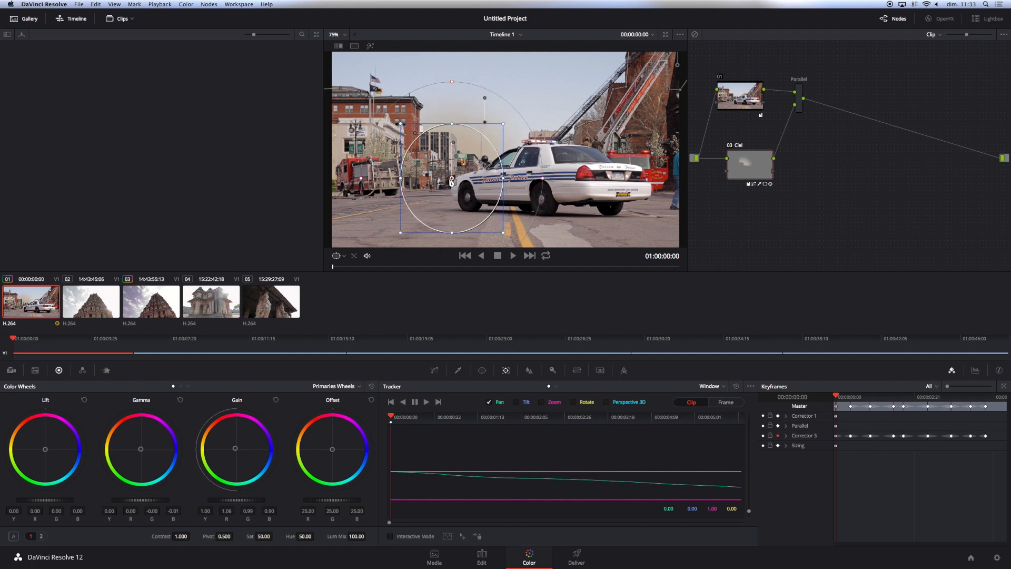
Step: Raise the sky node's Gain to Y 1.10, R 1.14, G 1.09, B 1.01 and enlarge the circle window over the lower sky
{"action": "left_click_drag", "start_coordinate": [236, 452], "coordinate": [239, 452]}
{"action": "mouse_move", "coordinate": [263, 499]}
{"action": "left_mouse_down"}
{"action": "mouse_move", "coordinate": [274, 500]}
{"action": "mouse_move", "coordinate": [259, 499]}
{"action": "left_mouse_up"}
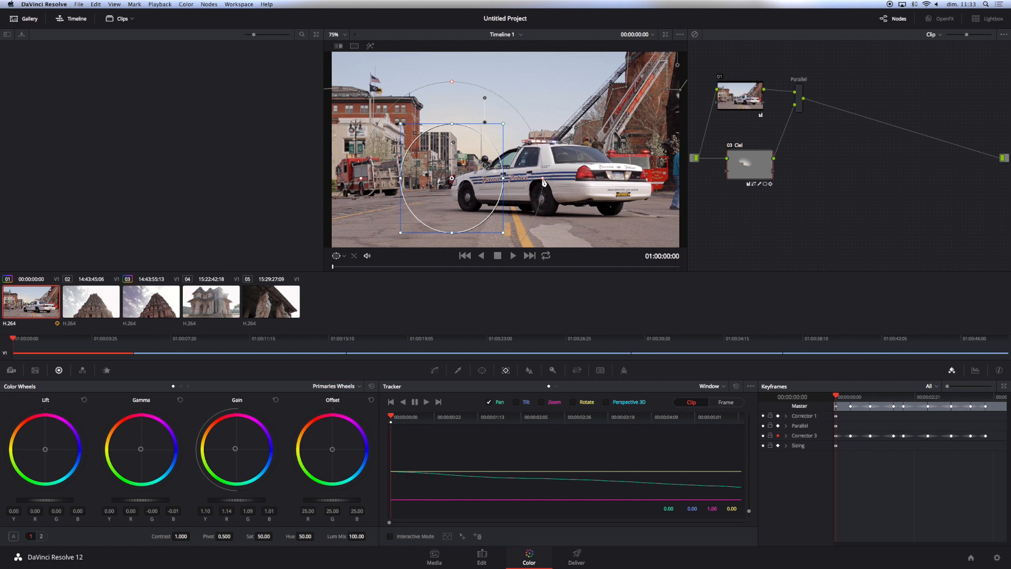
{"action": "left_click_drag", "start_coordinate": [503, 178], "coordinate": [520, 178]}
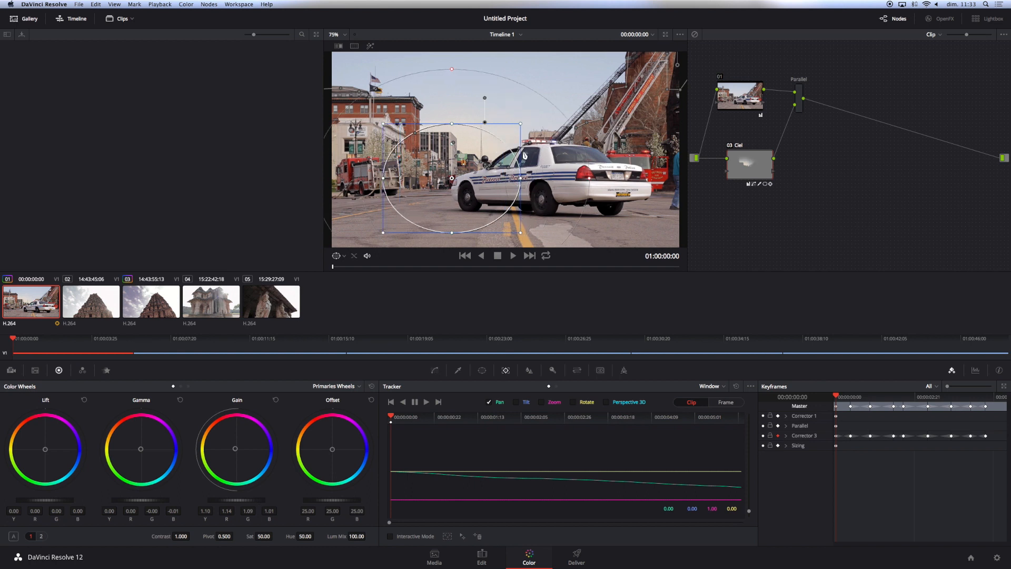
{"action": "left_click_drag", "start_coordinate": [520, 124], "coordinate": [535, 104]}
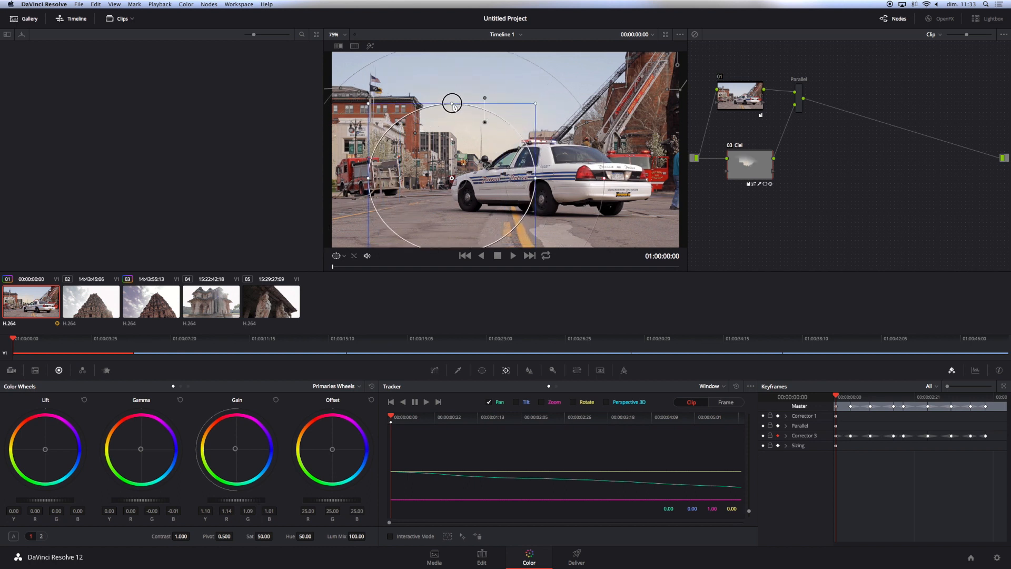
{"action": "left_click_drag", "start_coordinate": [452, 181], "coordinate": [451, 184]}
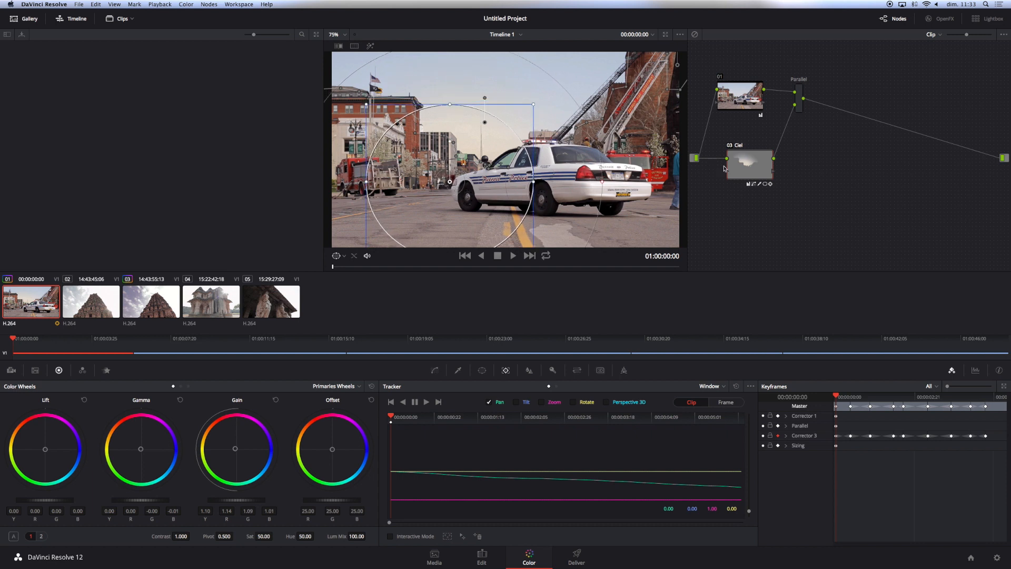
Step: Hide the window outlines and scrub the clip to about 00:00:02:06 and back, comparing the shot with the sky node on and off
{"action": "left_click_drag", "start_coordinate": [758, 172], "coordinate": [746, 160]}
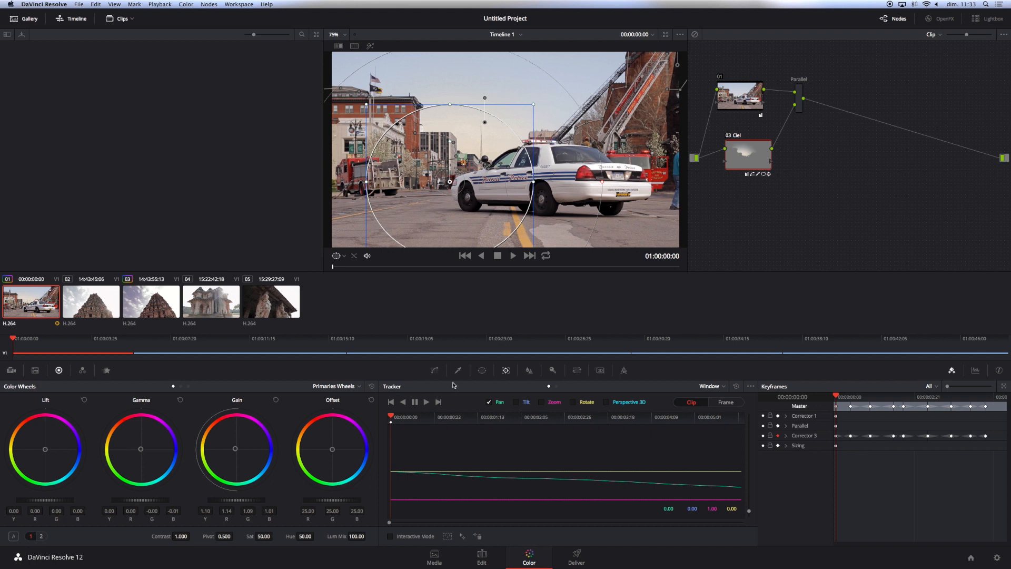
{"action": "left_click", "coordinate": [343, 256]}
{"action": "left_click", "coordinate": [351, 269]}
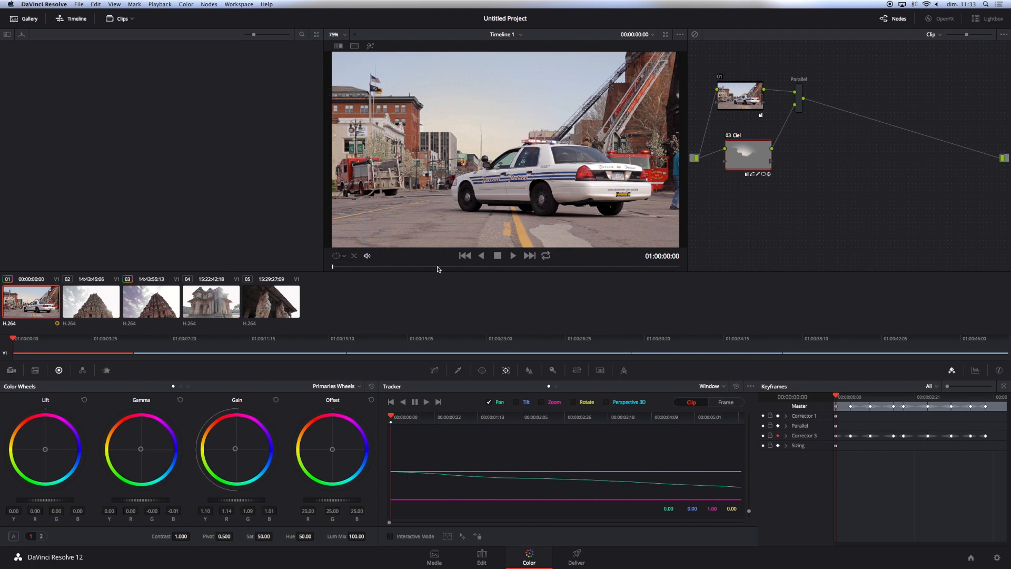
{"action": "left_click_drag", "start_coordinate": [345, 267], "coordinate": [463, 275]}
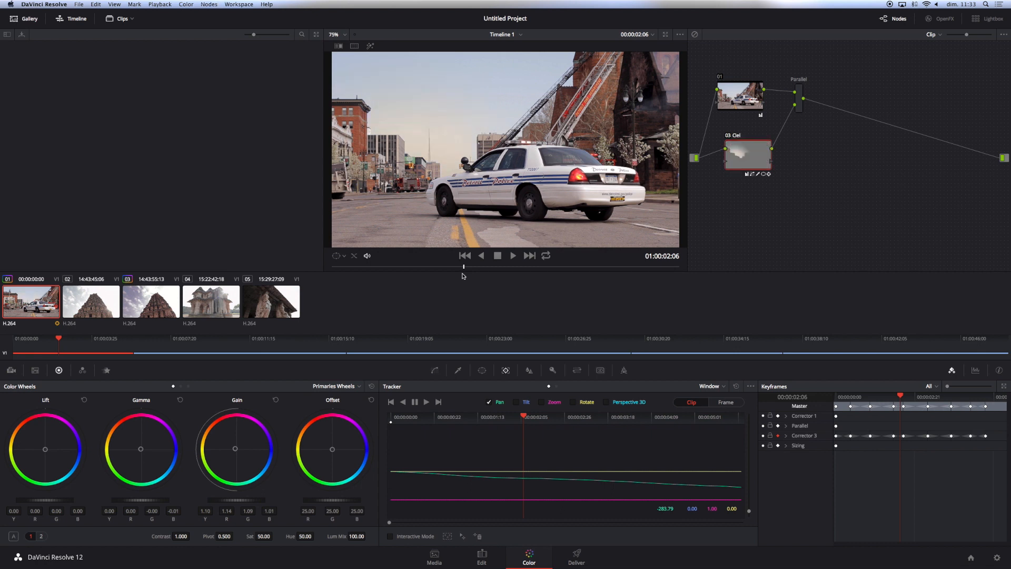
{"action": "left_click_drag", "start_coordinate": [463, 273], "coordinate": [371, 264]}
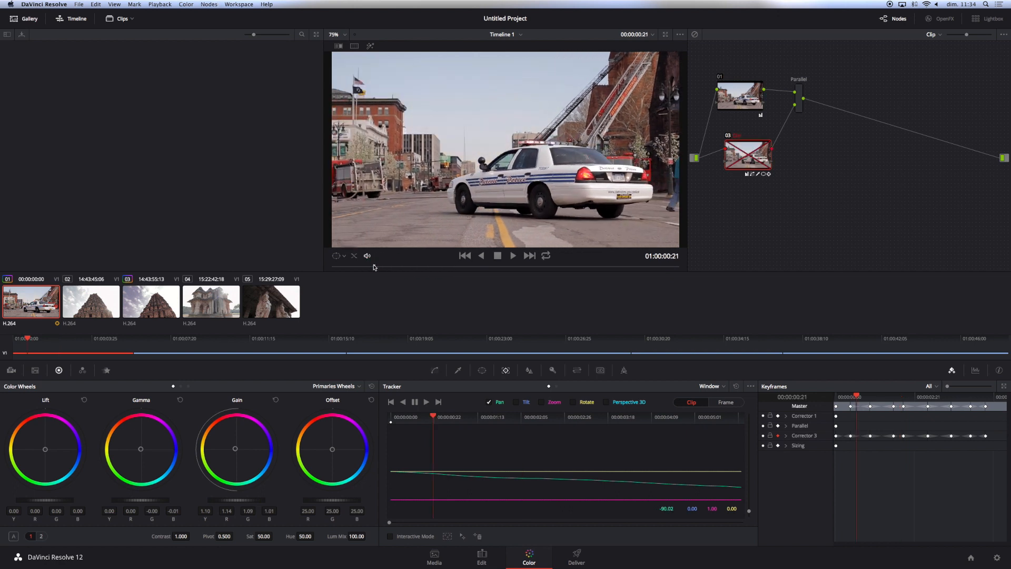
{"action": "left_click_drag", "start_coordinate": [378, 266], "coordinate": [320, 270]}
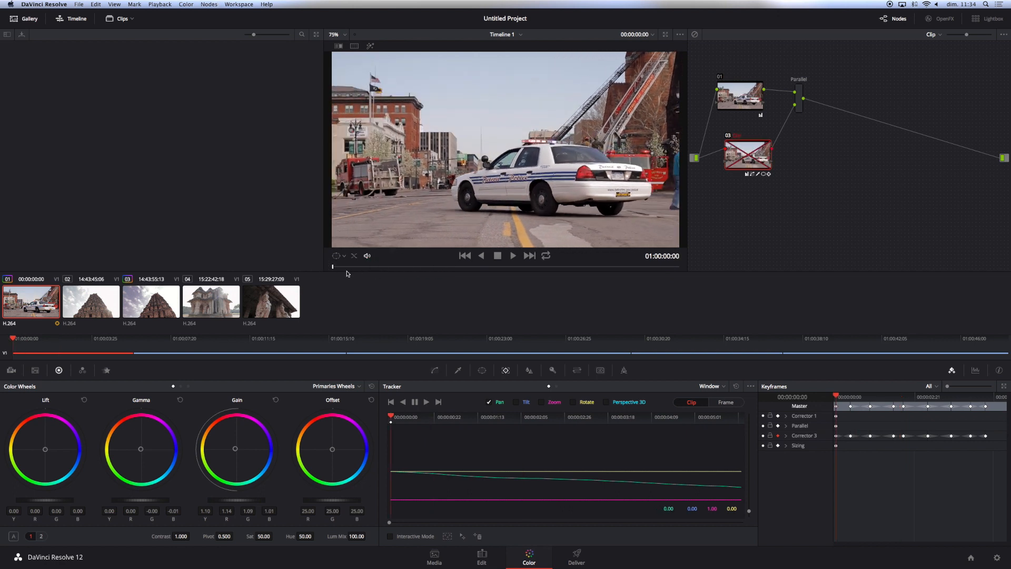
Step: Highlight the isolated area in the viewer, enable the Ciel node again and scrub the police car clip to 00:00:00:13
{"action": "left_click", "coordinate": [371, 46]}
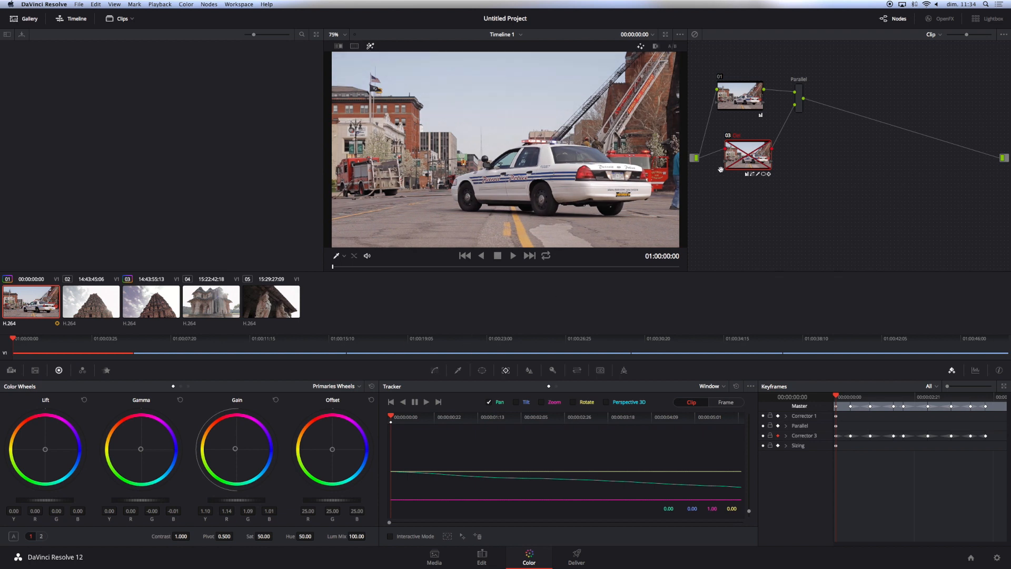
{"action": "key", "text": "ctrl+d"}
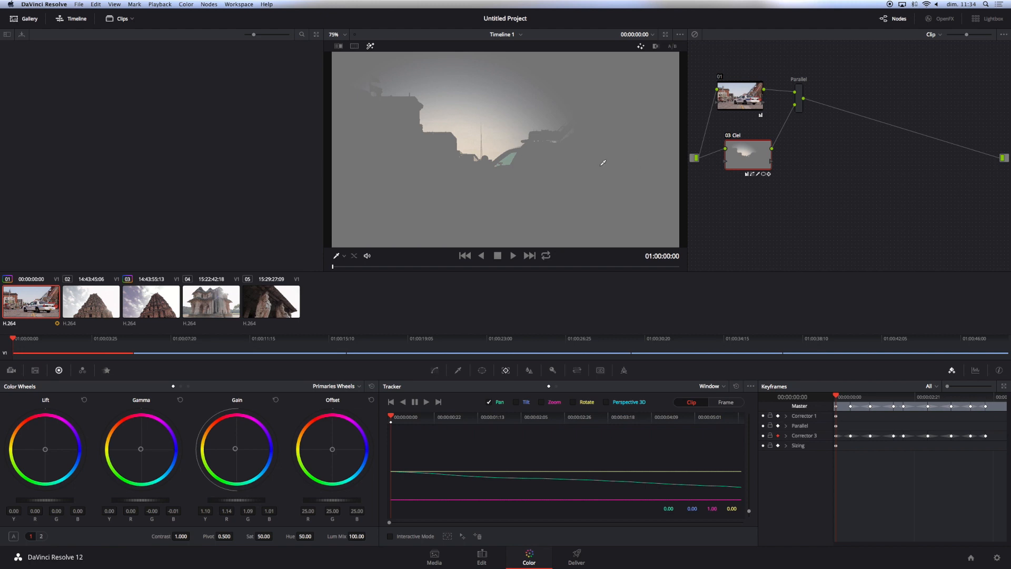
{"action": "left_click_drag", "start_coordinate": [333, 268], "coordinate": [358, 266]}
Step: Review the Ciel node's qualifier, window and tracker settings and return to the first frame of the clip
{"action": "left_click", "coordinate": [458, 370]}
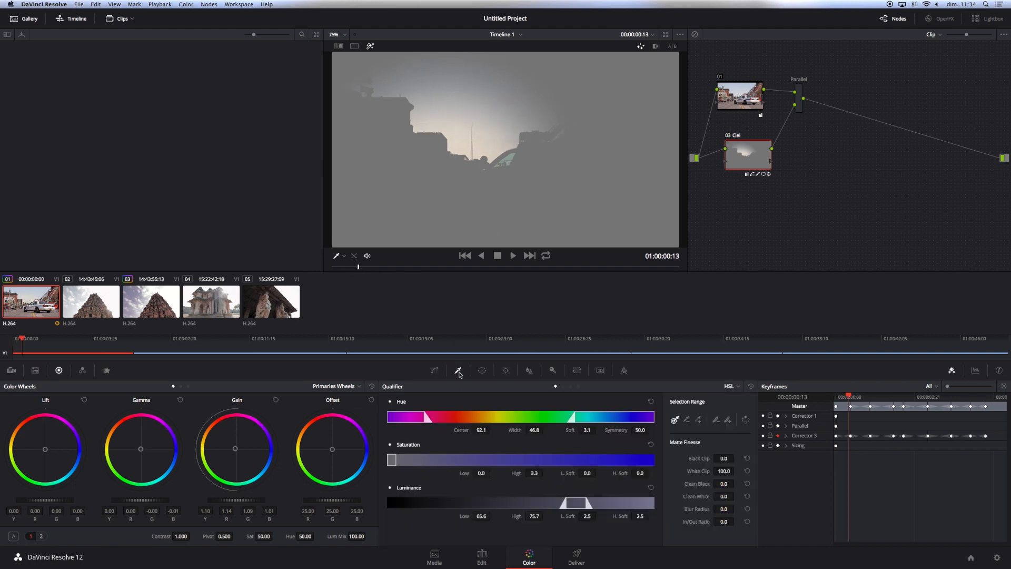
{"action": "left_click", "coordinate": [482, 370]}
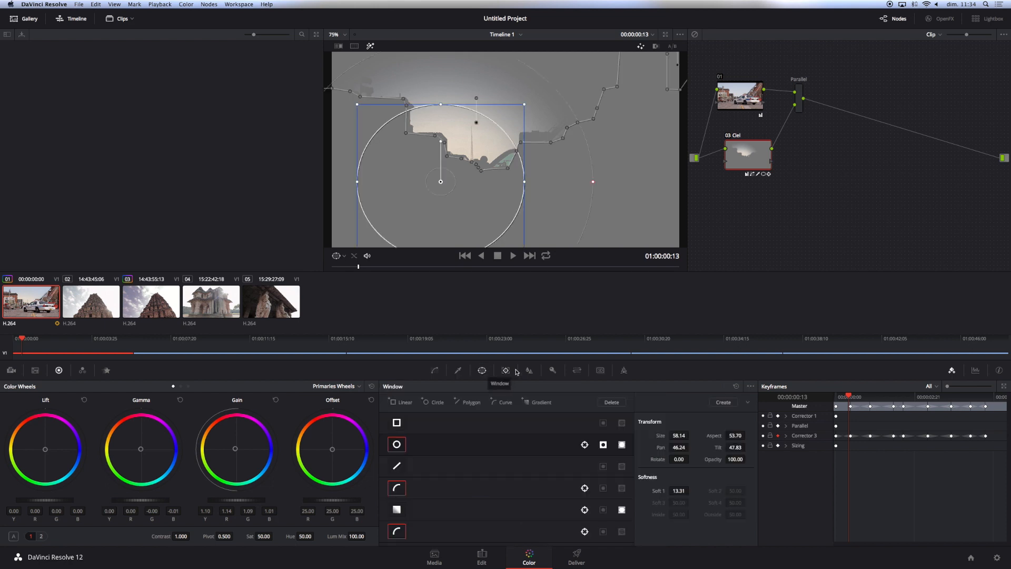
{"action": "left_click", "coordinate": [505, 370]}
{"action": "left_click_drag", "start_coordinate": [351, 268], "coordinate": [329, 267]}
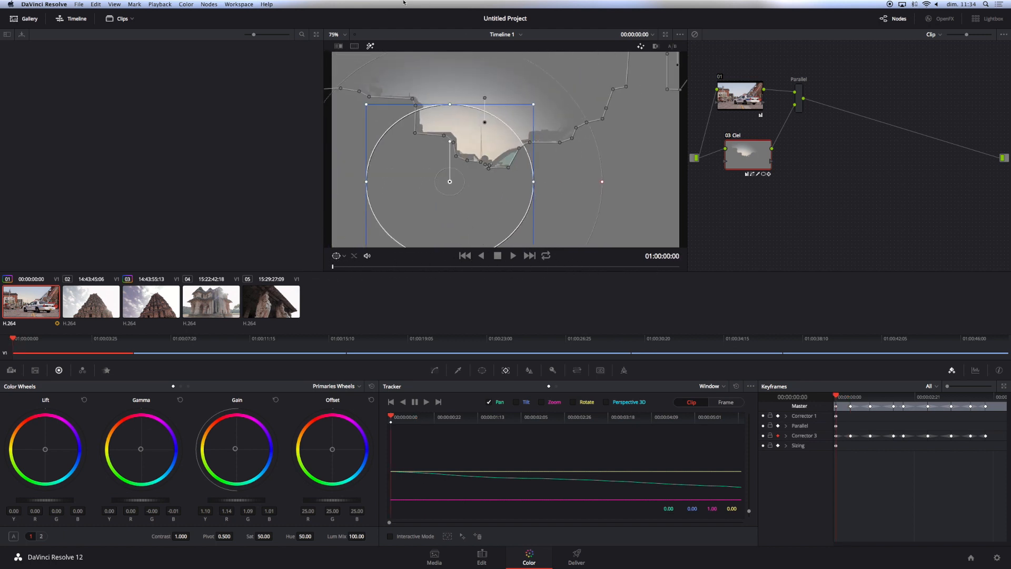
Step: Hide the window outlines and scrub to 00:00:00:03 to examine the highlighted sky selection
{"action": "left_click", "coordinate": [344, 256]}
{"action": "left_click", "coordinate": [348, 269]}
{"action": "mouse_move", "coordinate": [333, 267]}
{"action": "left_mouse_down"}
{"action": "mouse_move", "coordinate": [545, 272]}
{"action": "mouse_move", "coordinate": [323, 273]}
{"action": "mouse_move", "coordinate": [548, 270]}
{"action": "mouse_move", "coordinate": [302, 273]}
{"action": "mouse_move", "coordinate": [634, 277]}
{"action": "mouse_move", "coordinate": [339, 275]}
{"action": "left_mouse_up"}
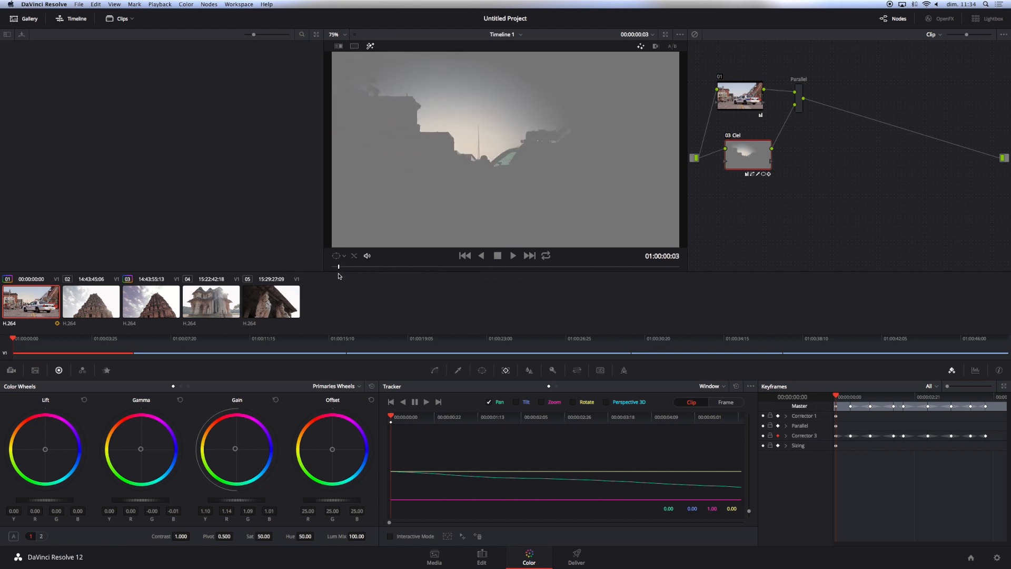